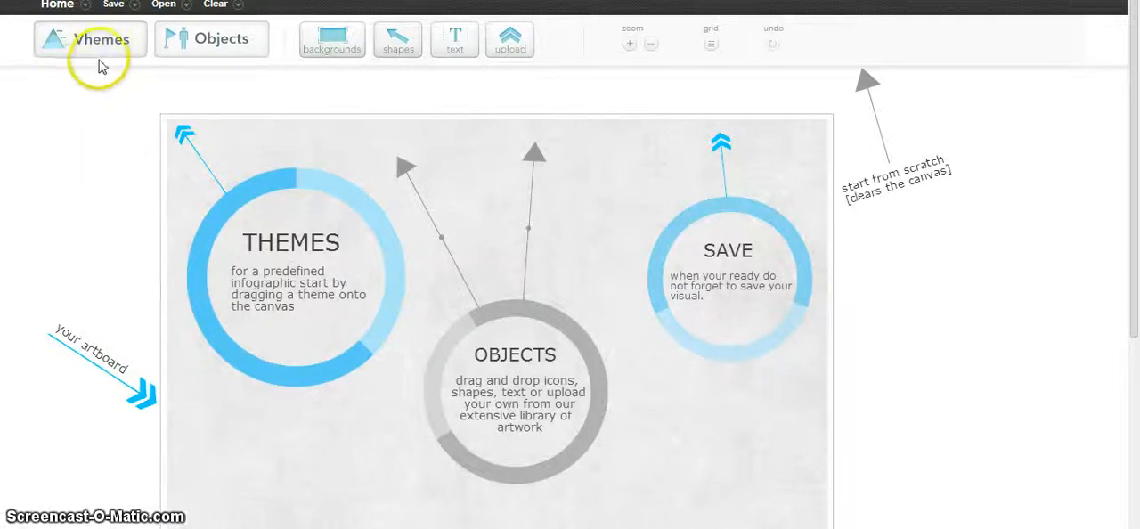
Look through the available canvas backgrounds and the first two pages of the shape library.
{"action": "left_click", "coordinate": [315, 46]}
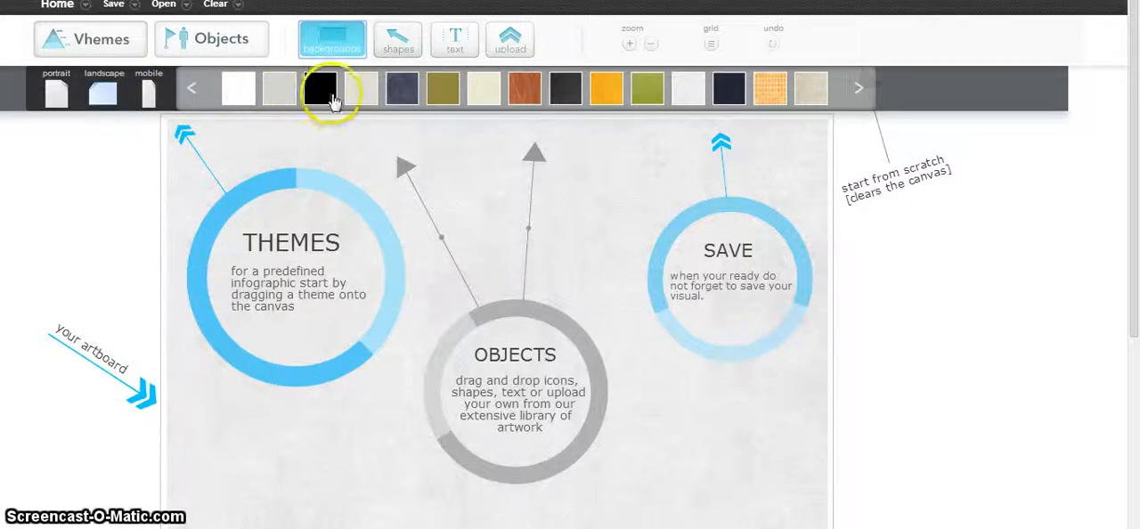
{"action": "left_click", "coordinate": [858, 90]}
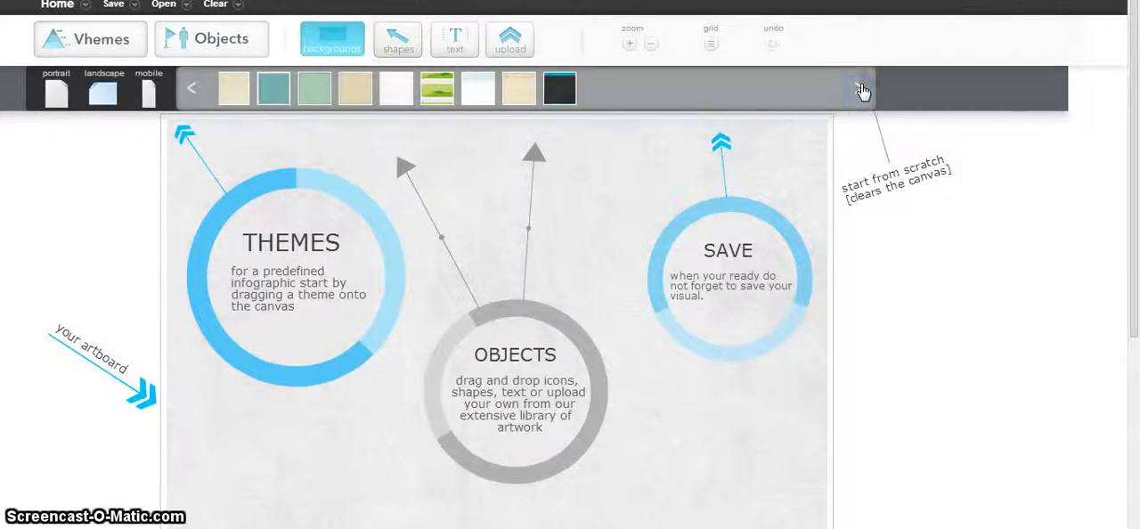
{"action": "left_click", "coordinate": [479, 96]}
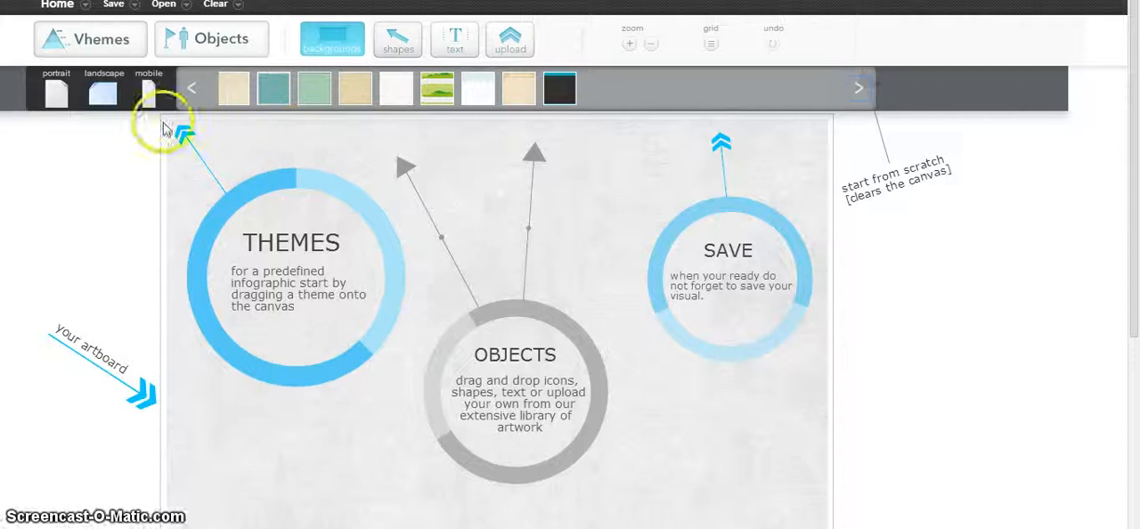
{"action": "left_click_drag", "start_coordinate": [163, 122], "coordinate": [330, 243]}
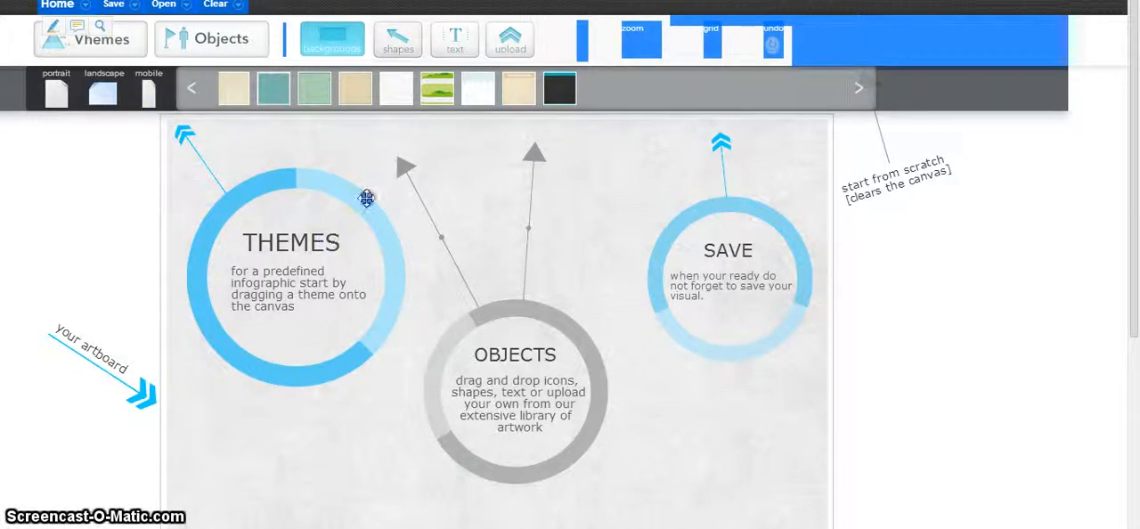
{"action": "left_click", "coordinate": [366, 198]}
{"action": "left_click", "coordinate": [430, 160]}
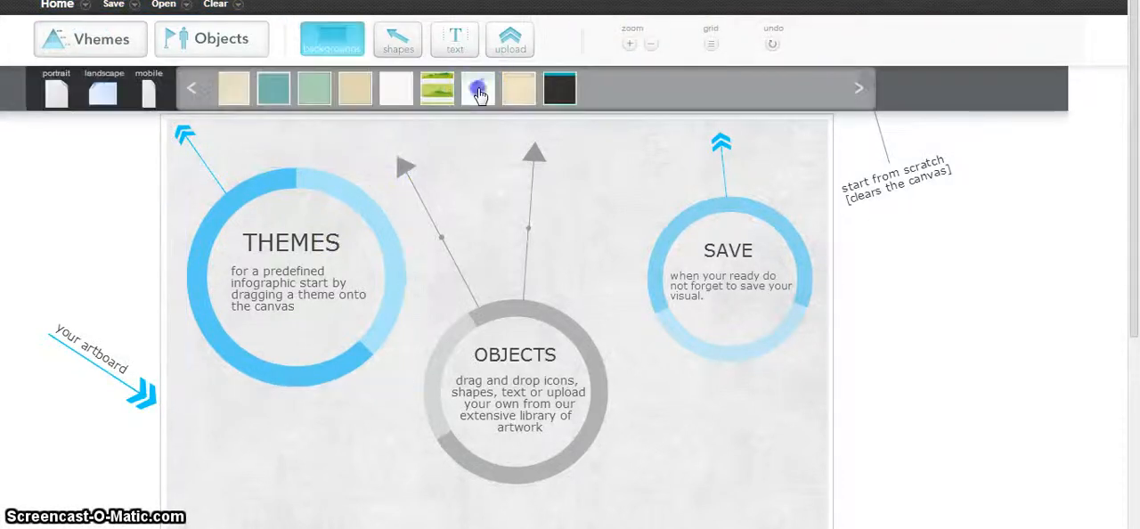
{"action": "left_click", "coordinate": [385, 38]}
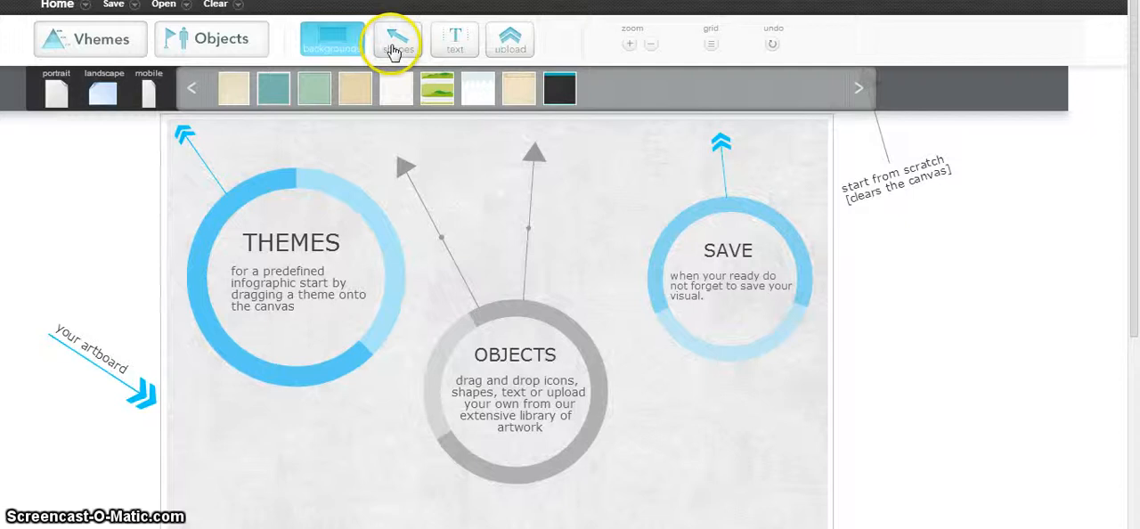
{"action": "left_click", "coordinate": [270, 86]}
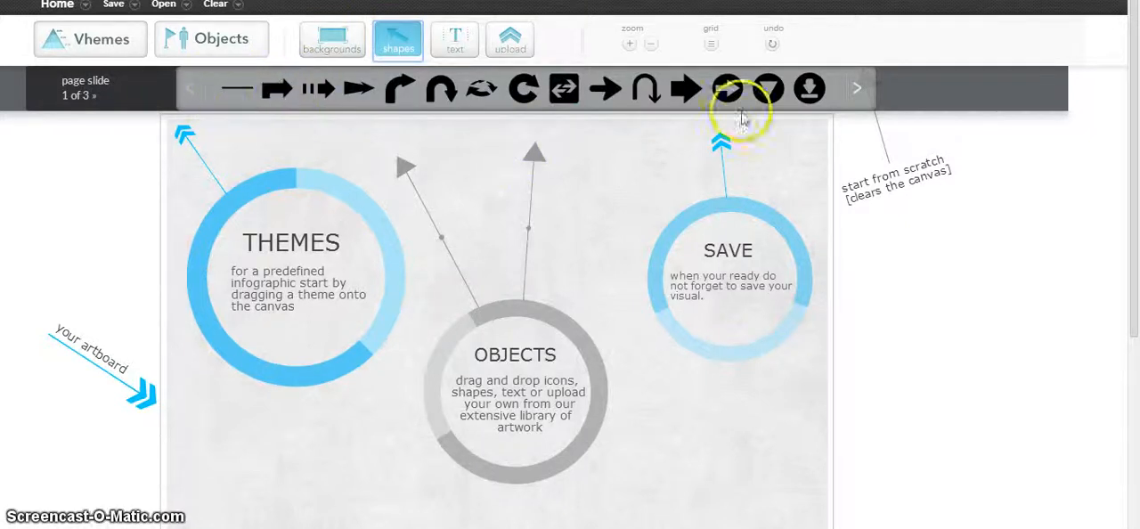
{"action": "left_click", "coordinate": [852, 98]}
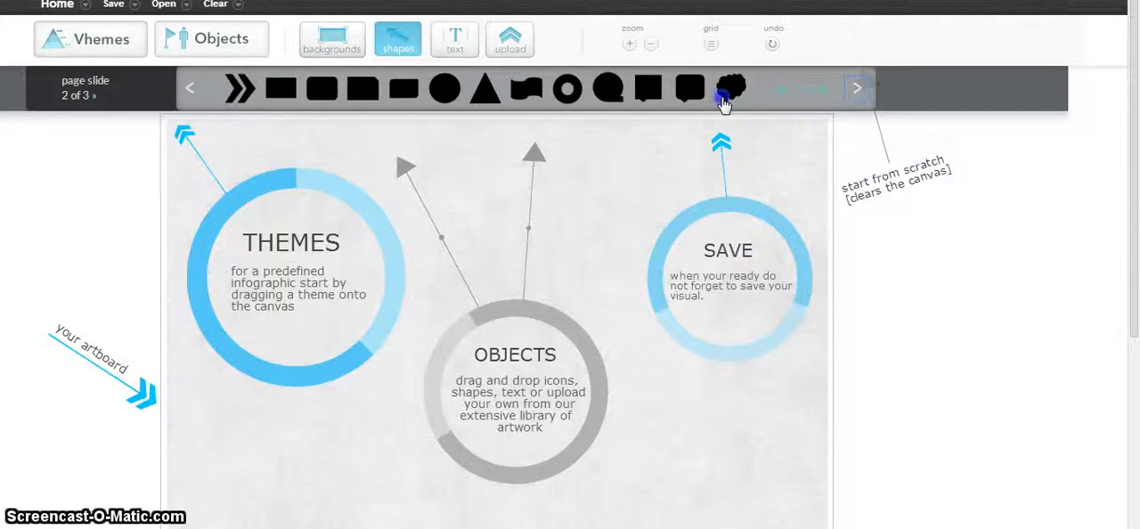
Show the text options, and switch the canvas grid on and off again.
{"action": "left_click", "coordinate": [465, 58]}
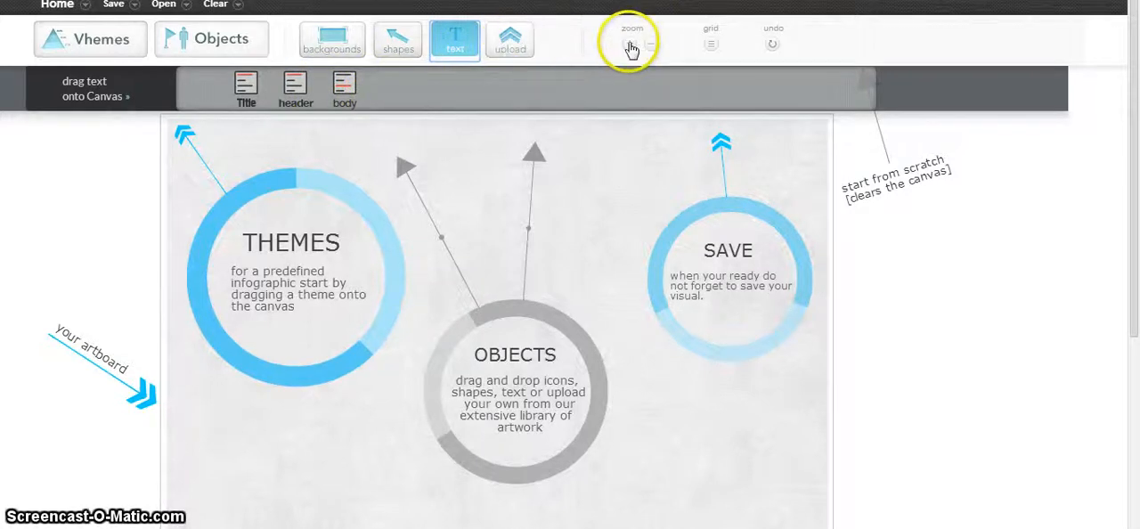
{"action": "left_click", "coordinate": [709, 44]}
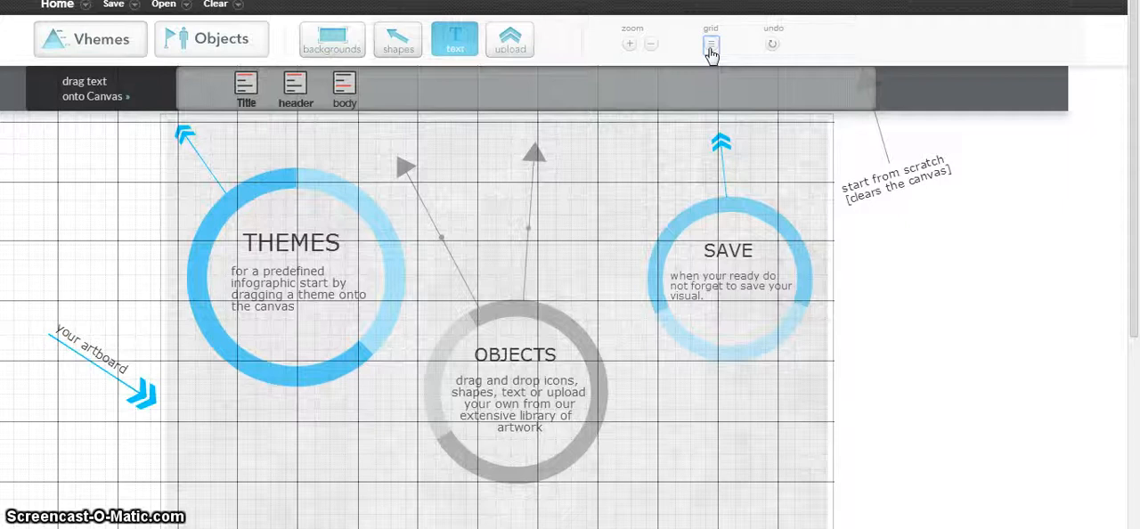
{"action": "left_click", "coordinate": [709, 46]}
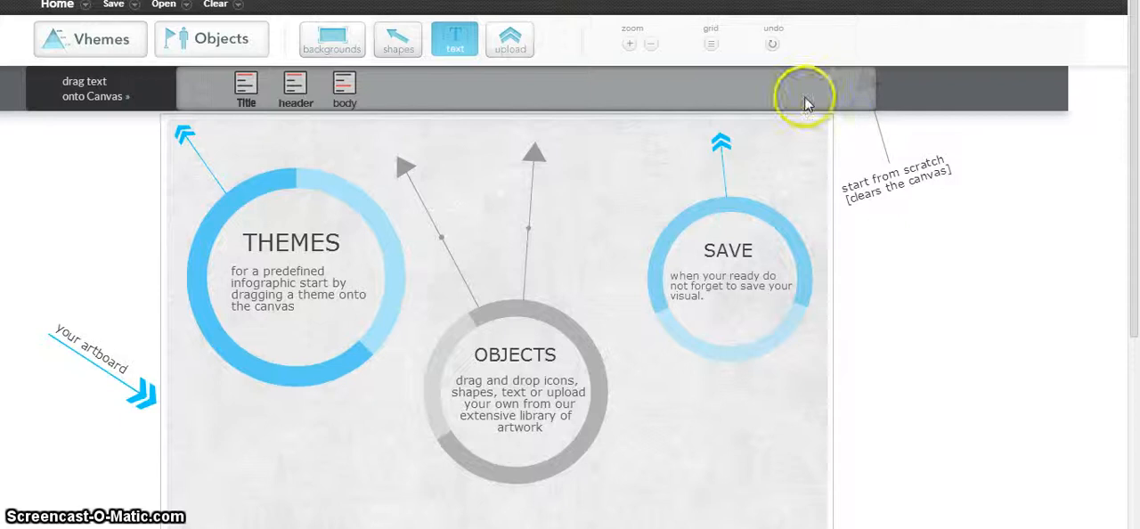
Add the woman figure from the people objects and move it between the Objects arrows and the Save circle.
{"action": "left_click", "coordinate": [184, 45]}
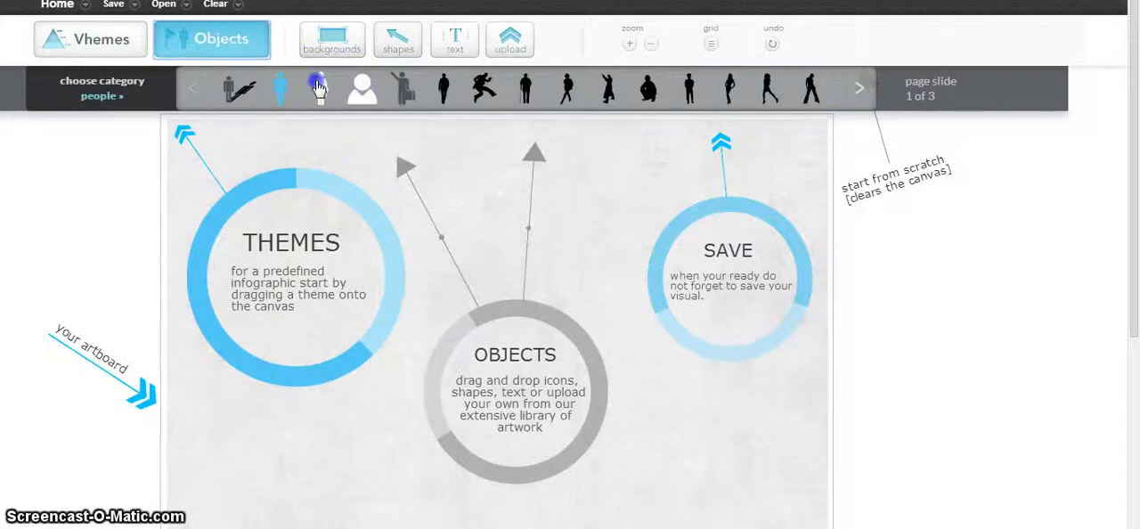
{"action": "left_click_drag", "start_coordinate": [412, 223], "coordinate": [363, 202]}
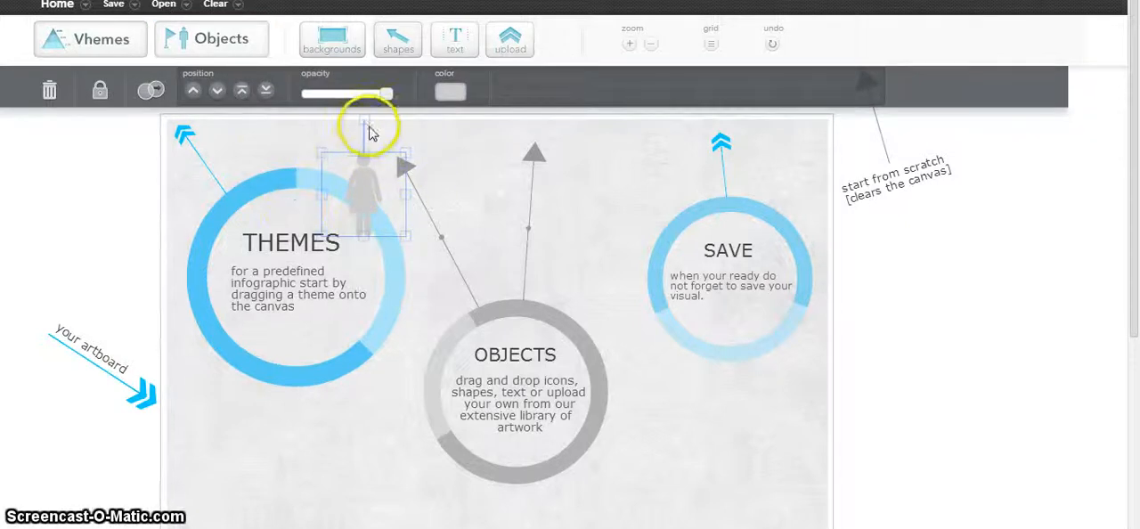
{"action": "mouse_move", "coordinate": [364, 119]}
{"action": "left_mouse_down"}
{"action": "mouse_move", "coordinate": [382, 122]}
{"action": "mouse_move", "coordinate": [468, 247]}
{"action": "mouse_move", "coordinate": [284, 183]}
{"action": "mouse_move", "coordinate": [326, 133]}
{"action": "mouse_move", "coordinate": [378, 126]}
{"action": "mouse_move", "coordinate": [364, 123]}
{"action": "left_mouse_up"}
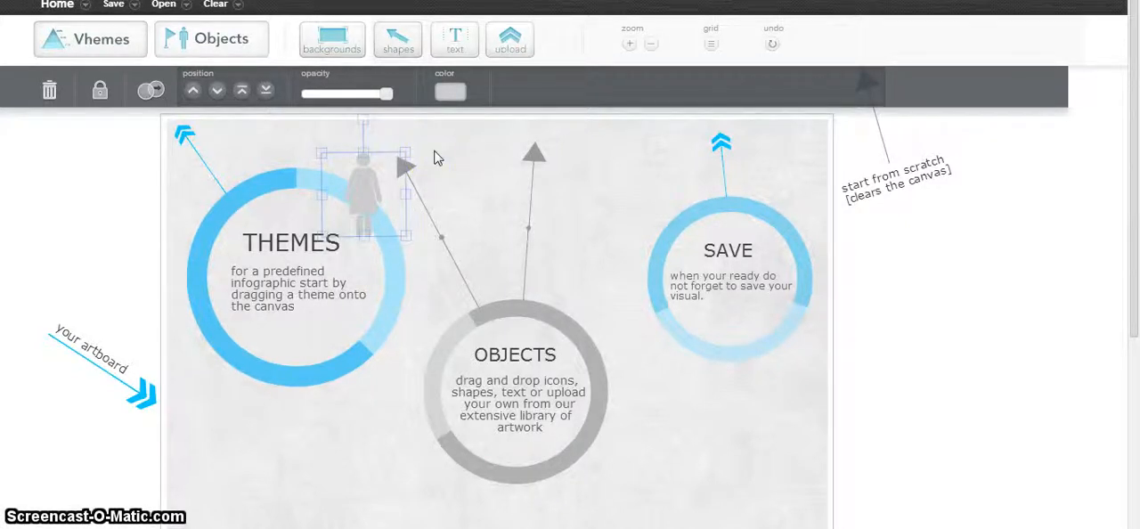
{"action": "left_click_drag", "start_coordinate": [378, 164], "coordinate": [480, 177]}
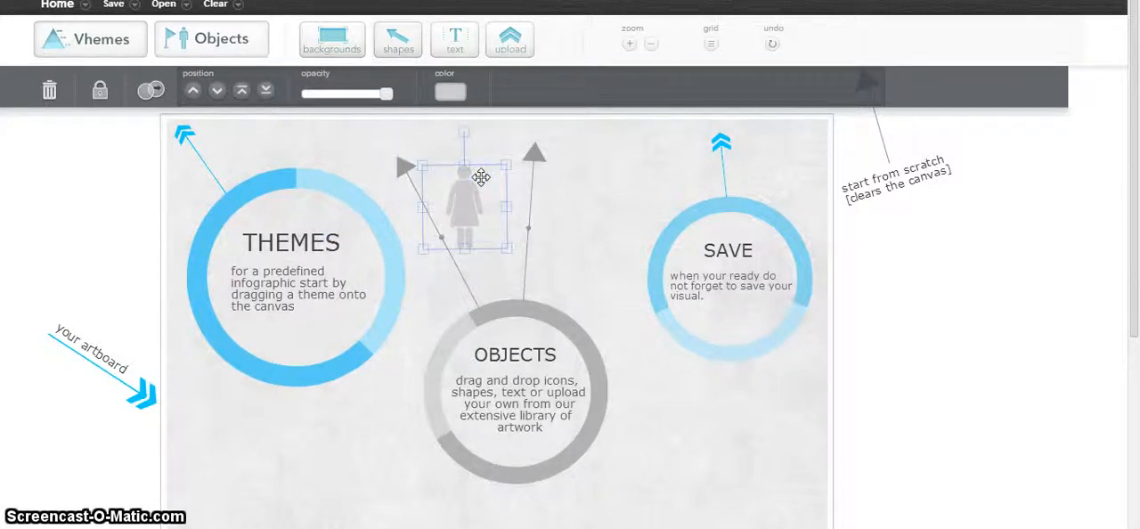
{"action": "left_click_drag", "start_coordinate": [480, 177], "coordinate": [604, 168]}
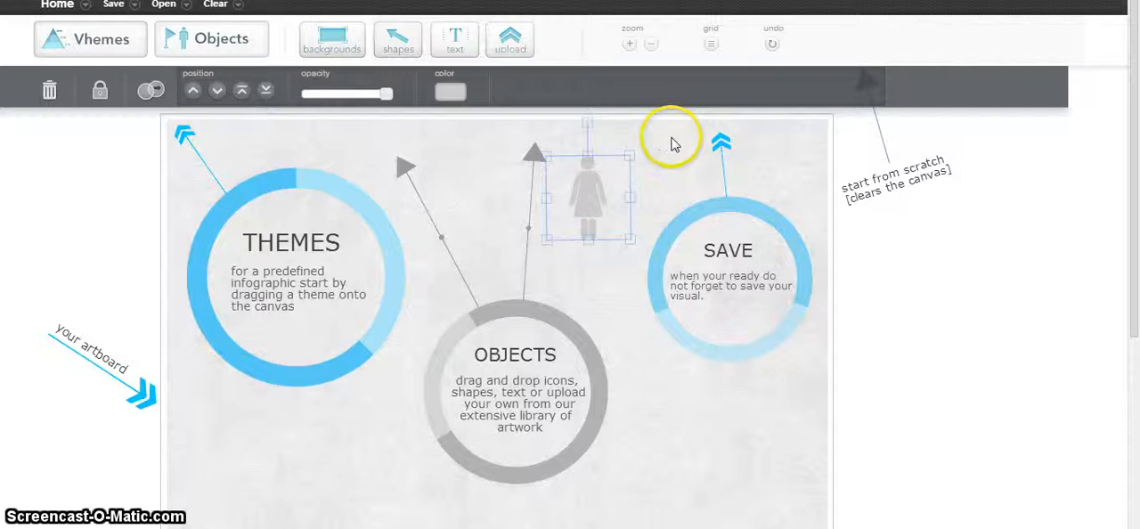
Undo the latest placement changes of the woman figure.
{"action": "key", "text": "ctrl+z"}
{"action": "left_click_drag", "start_coordinate": [338, 182], "coordinate": [359, 194]}
{"action": "key", "text": "ctrl+z"}
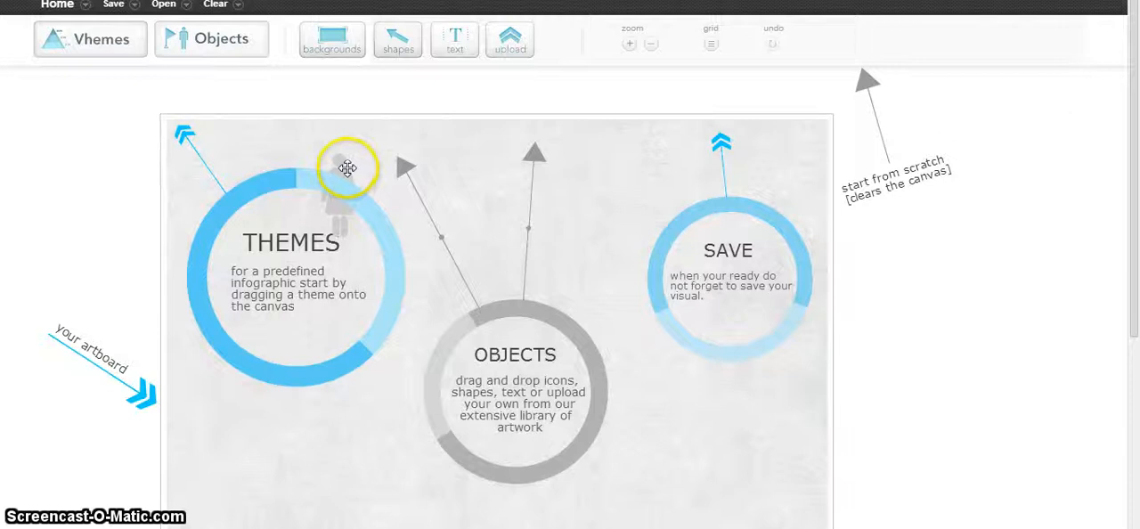
Move the woman figure over the grey arrowhead beside the Themes circle and delete the figure from the canvas.
{"action": "left_click", "coordinate": [348, 167]}
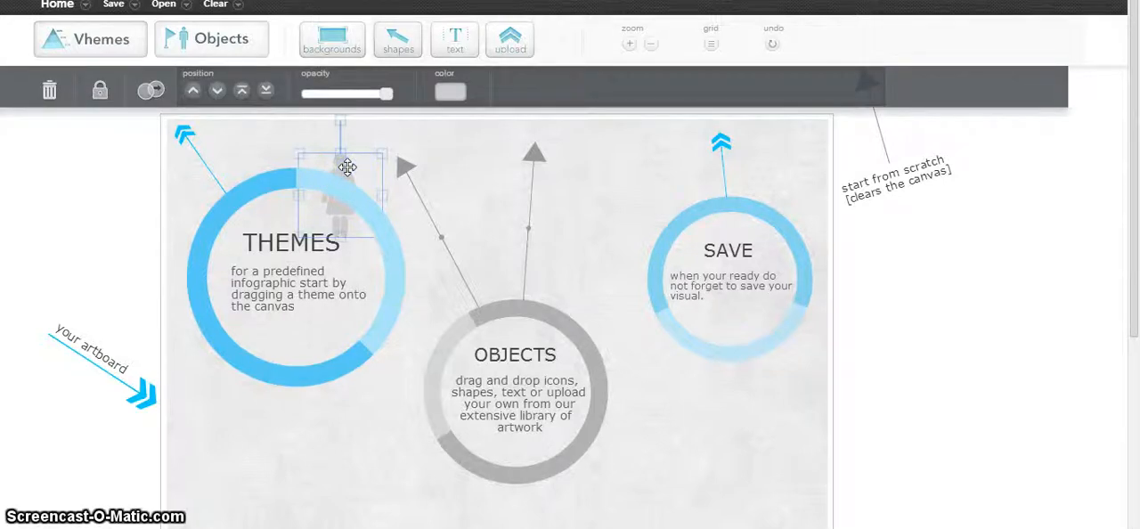
{"action": "left_click_drag", "start_coordinate": [372, 159], "coordinate": [416, 149]}
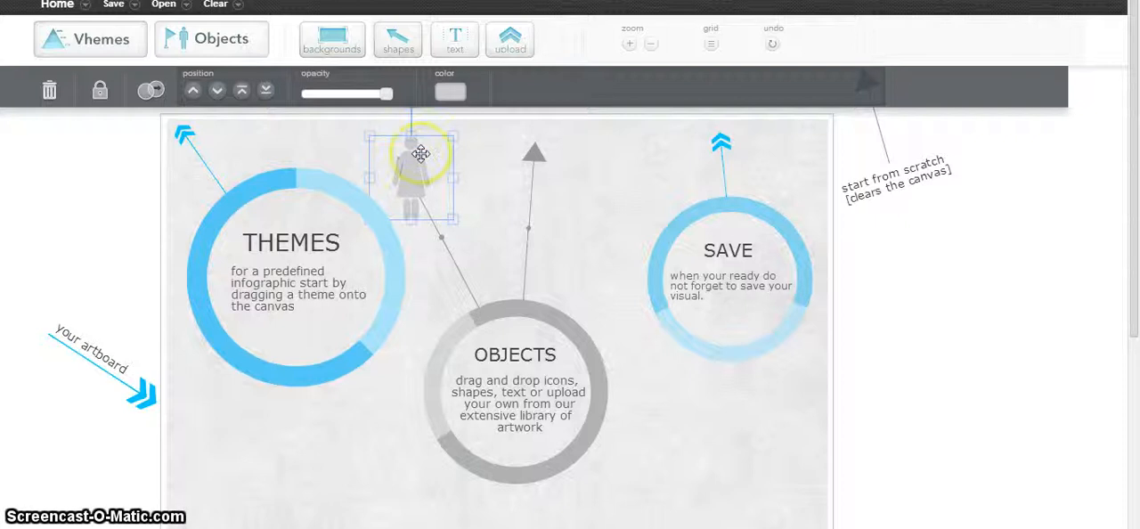
{"action": "left_click_drag", "start_coordinate": [421, 154], "coordinate": [46, 96]}
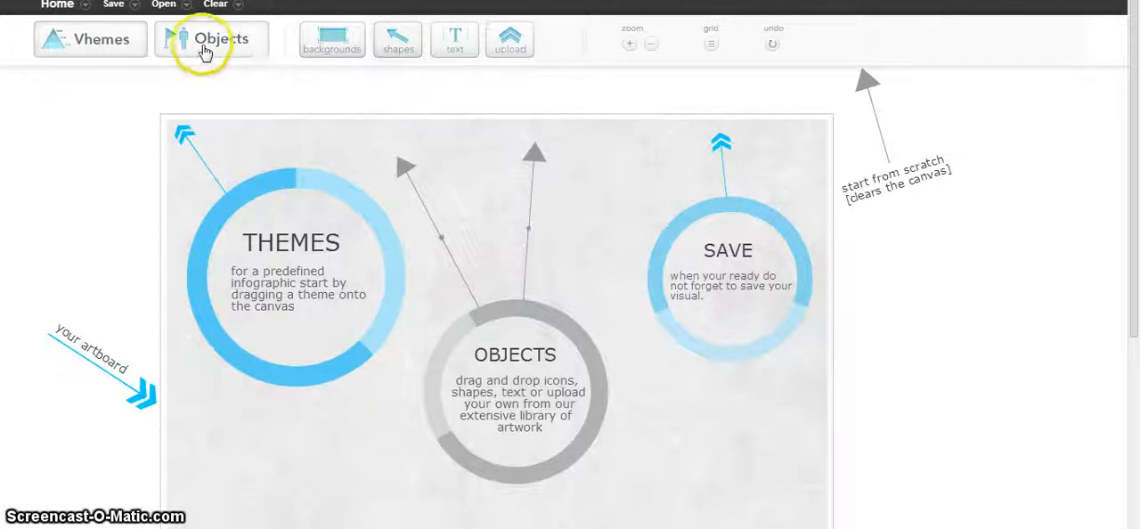
Examine the predefined infographic themes on all pages of the theme library.
{"action": "left_click", "coordinate": [117, 45]}
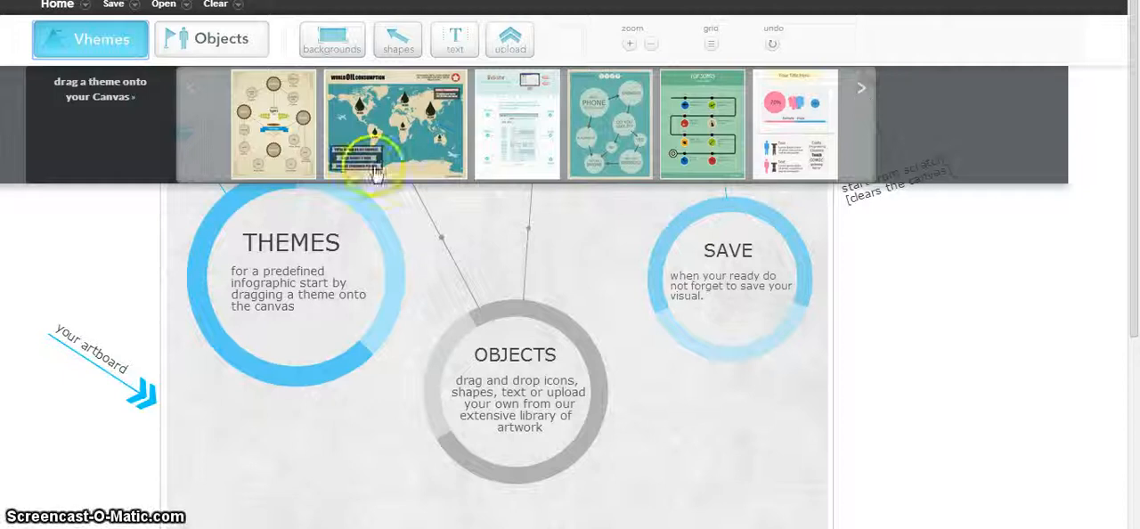
{"action": "left_click", "coordinate": [279, 141]}
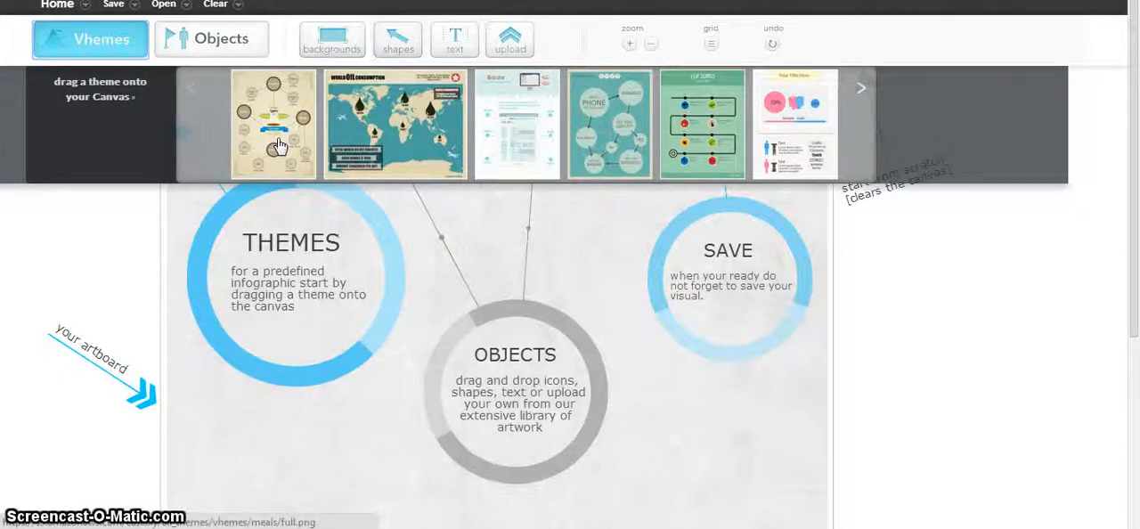
{"action": "left_click", "coordinate": [556, 140]}
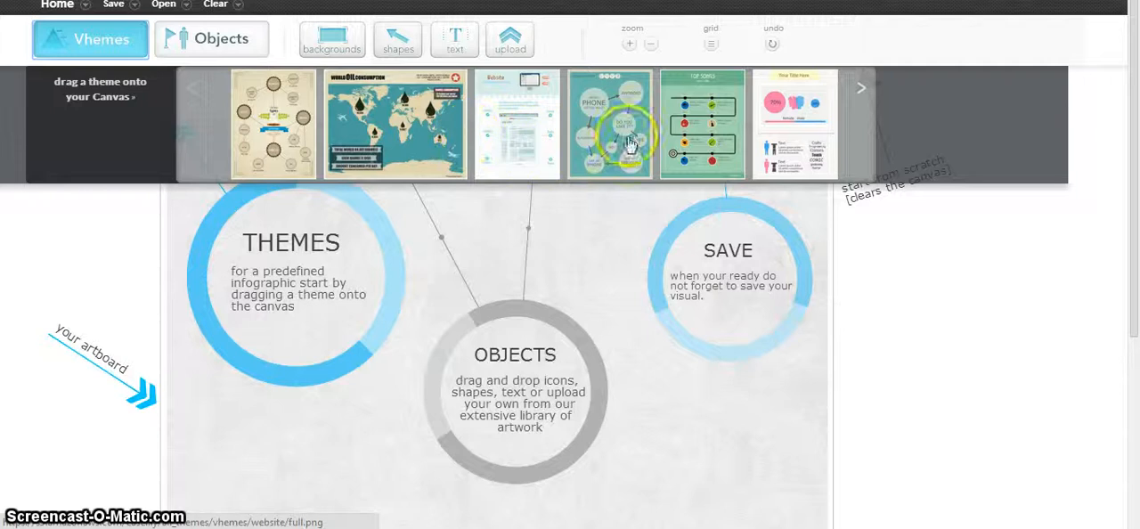
{"action": "left_click", "coordinate": [858, 96]}
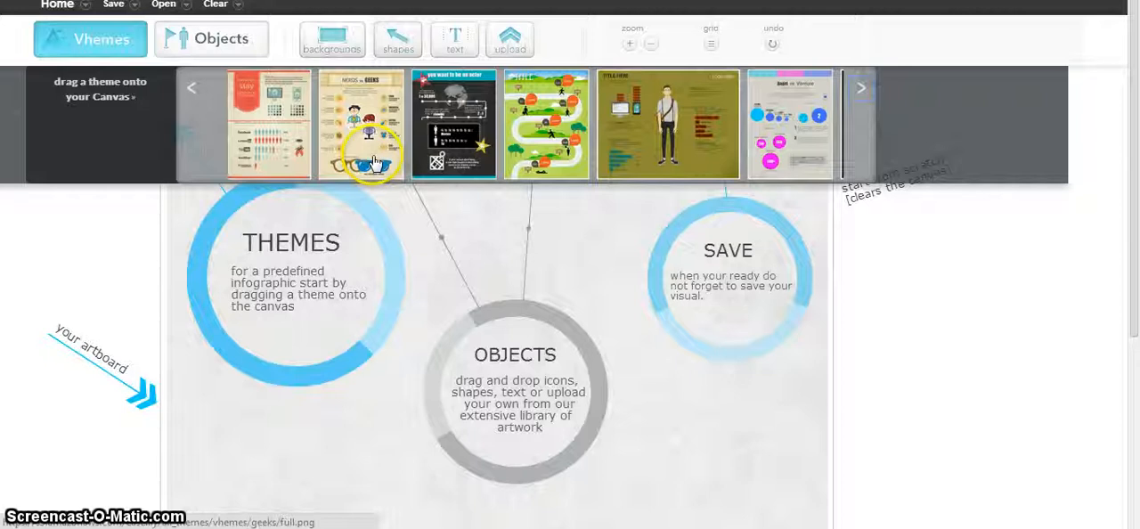
{"action": "left_click", "coordinate": [862, 101]}
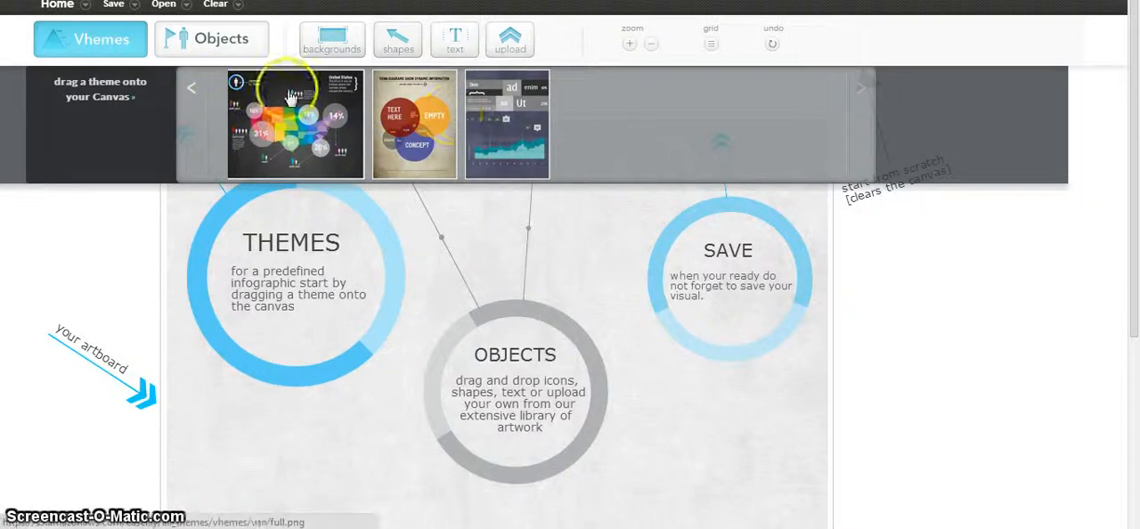
{"action": "left_click", "coordinate": [191, 92]}
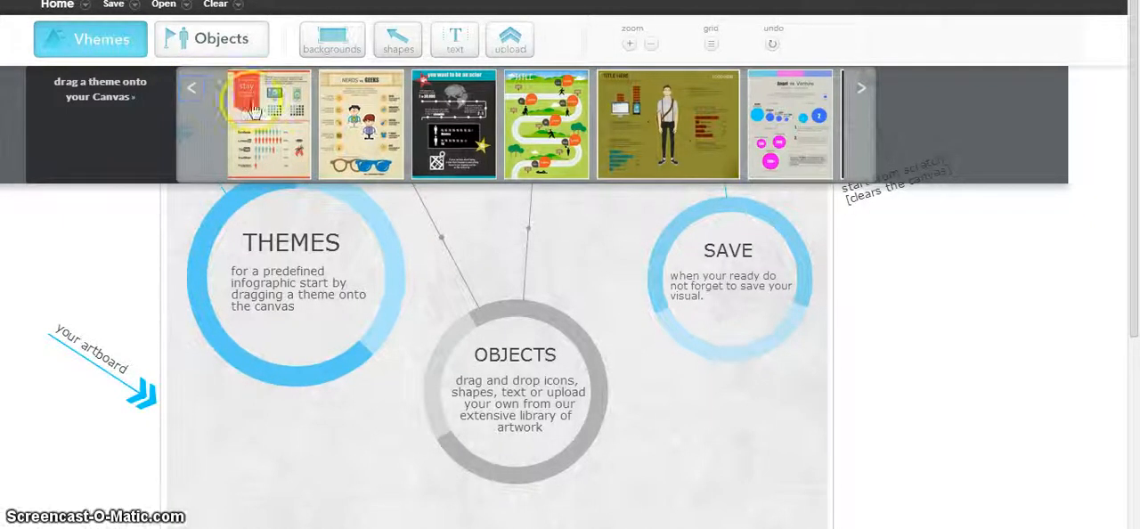
{"action": "left_click", "coordinate": [385, 147]}
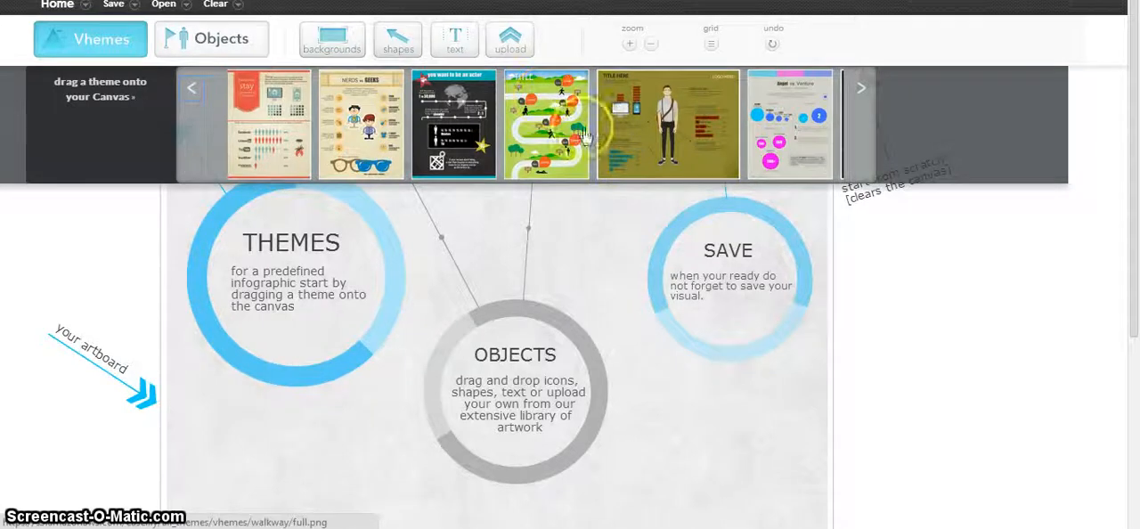
{"action": "left_click", "coordinate": [720, 123]}
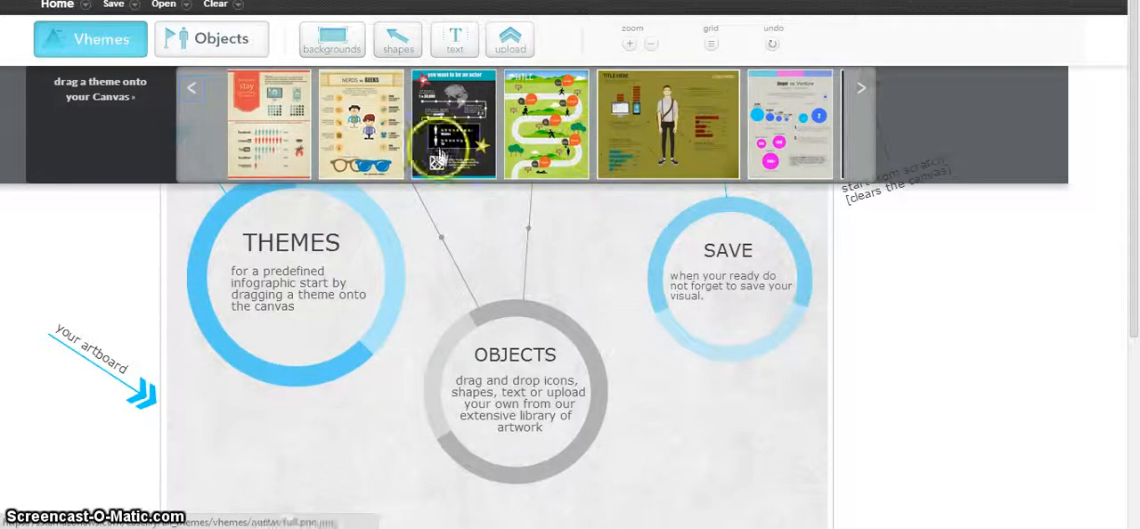
Apply the Nerds vs Geeks theme to the canvas and check its layout.
{"action": "left_click_drag", "start_coordinate": [381, 135], "coordinate": [469, 337]}
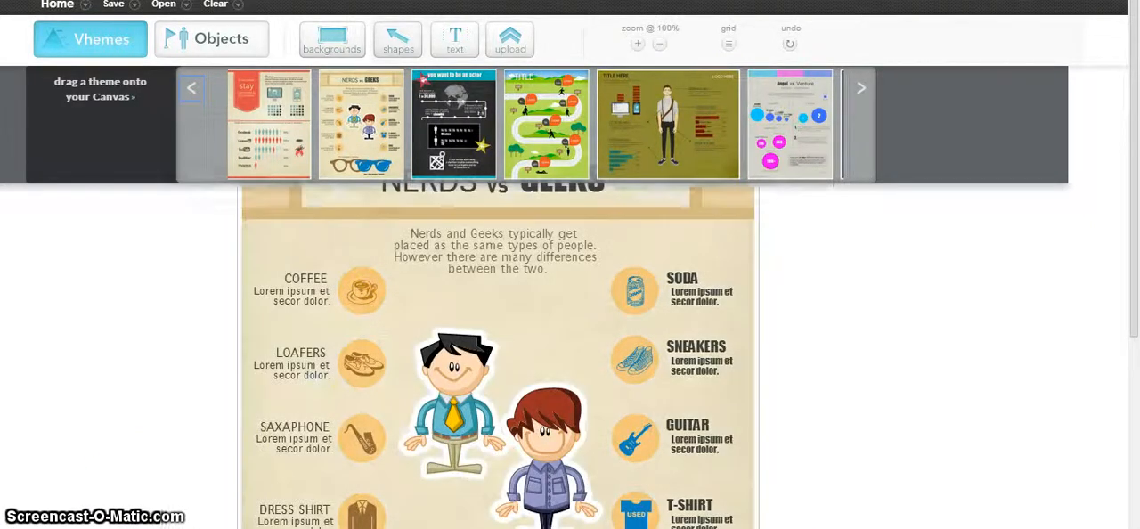
{"action": "left_click", "coordinate": [311, 378]}
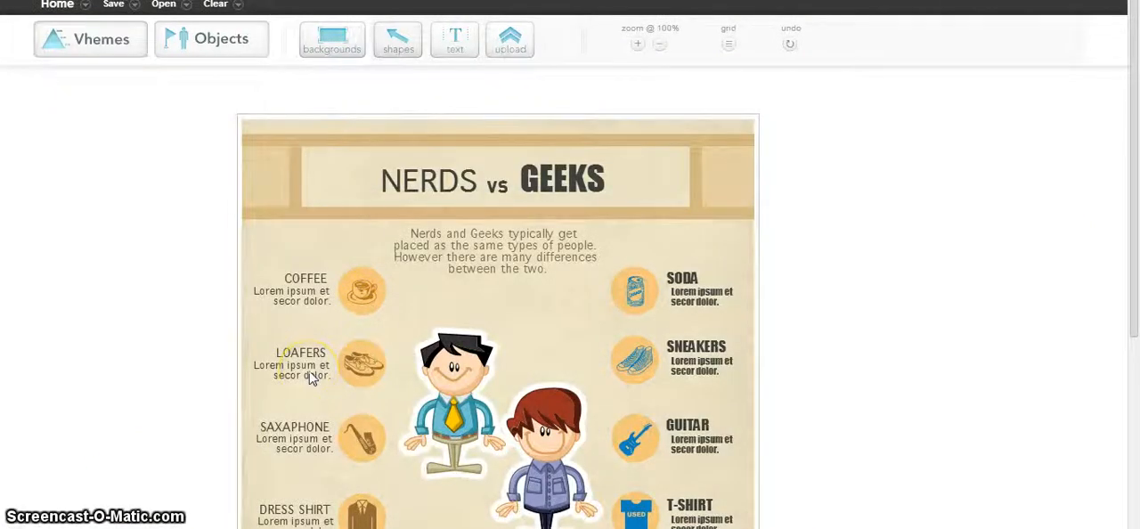
{"action": "left_click", "coordinate": [809, 252]}
{"action": "left_click", "coordinate": [1033, 228]}
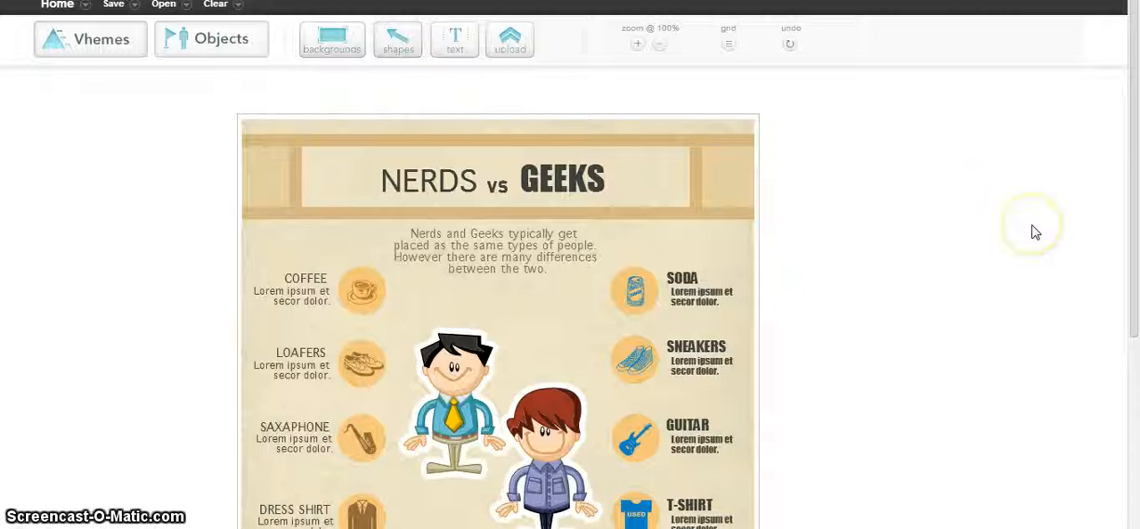
{"action": "left_click_drag", "start_coordinate": [1129, 164], "coordinate": [1125, 198]}
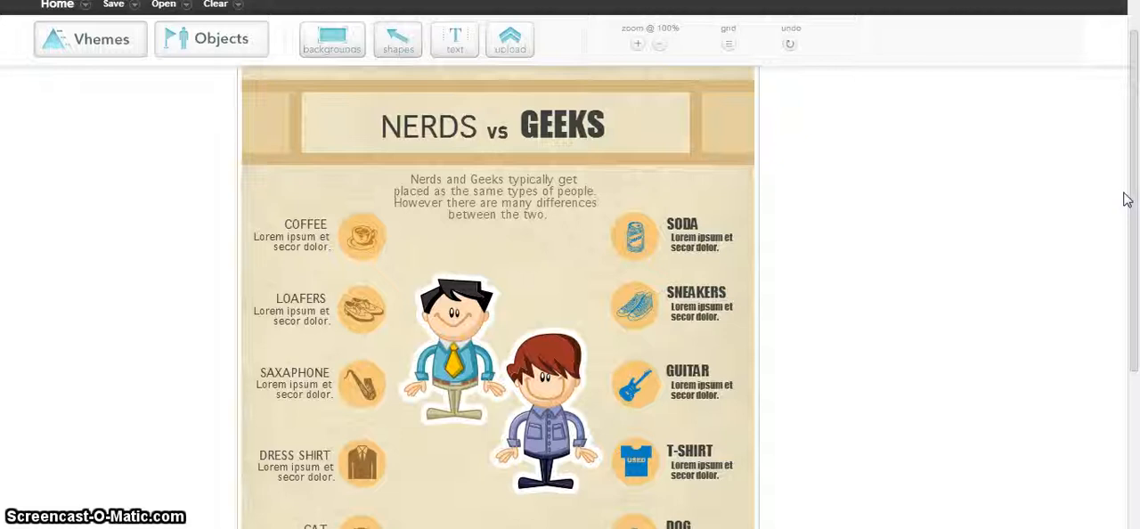
{"action": "left_click_drag", "start_coordinate": [1125, 200], "coordinate": [1130, 178]}
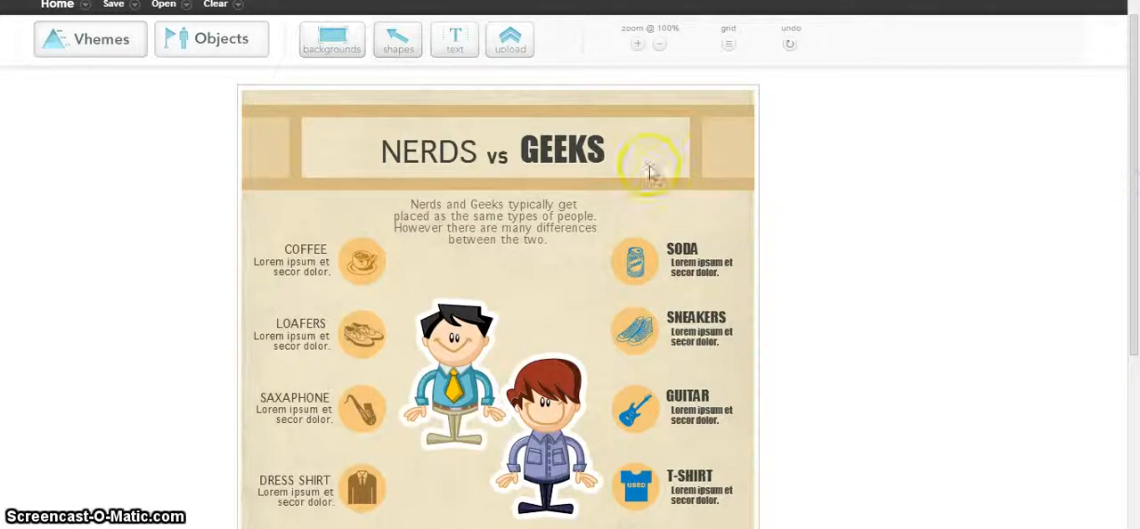
Replace the word NERDS in the infographic title with "Personal Narratives".
{"action": "left_click", "coordinate": [447, 156]}
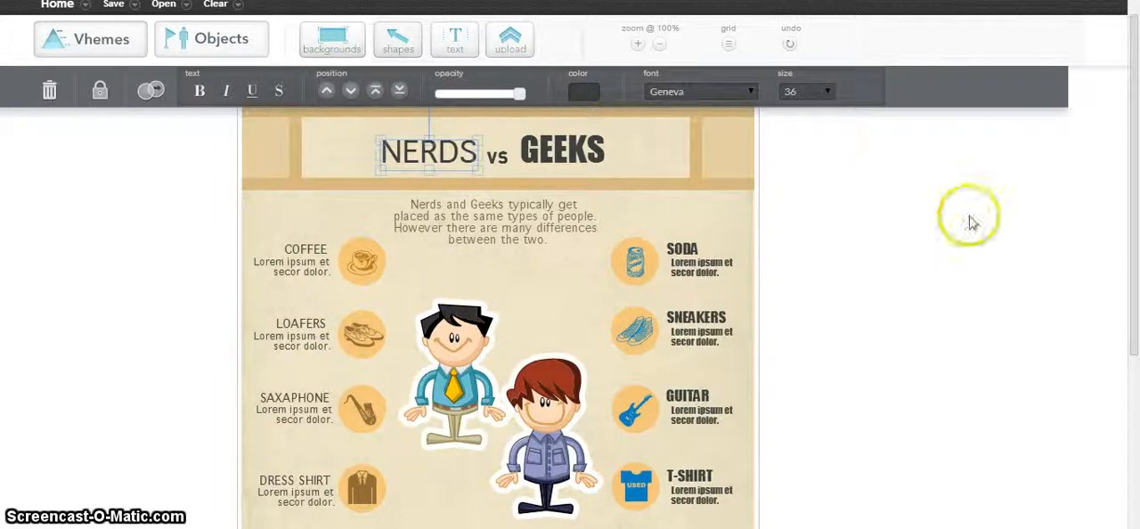
{"action": "mouse_move", "coordinate": [1136, 133]}
{"action": "left_mouse_down"}
{"action": "mouse_move", "coordinate": [1131, 254]}
{"action": "mouse_move", "coordinate": [1124, 134]}
{"action": "left_mouse_up"}
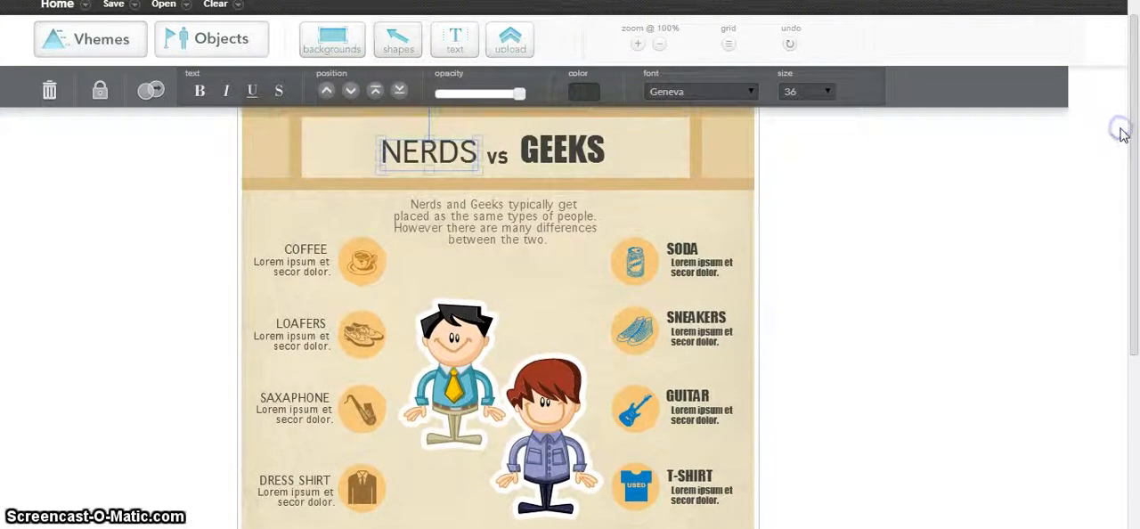
{"action": "double_click", "coordinate": [434, 151]}
{"action": "left_click_drag", "start_coordinate": [486, 136], "coordinate": [404, 133]}
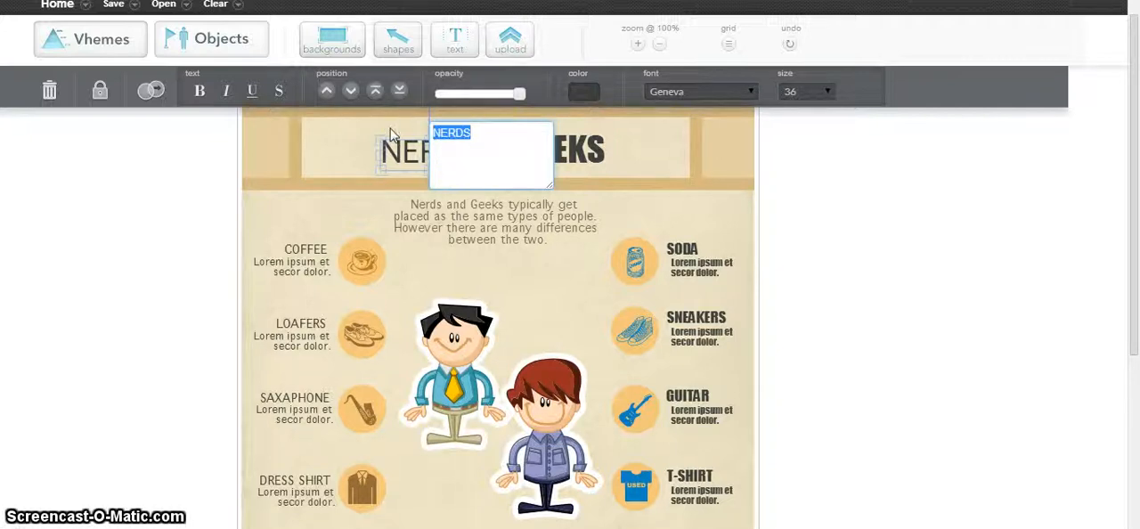
{"action": "type", "text": "Pe"}
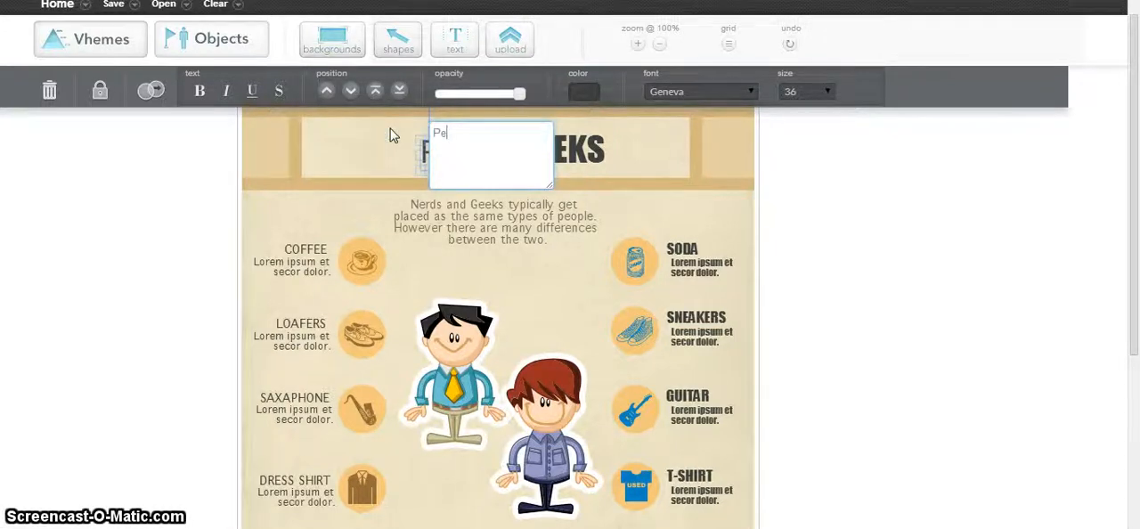
{"action": "type", "text": "rsonal Narratives"}
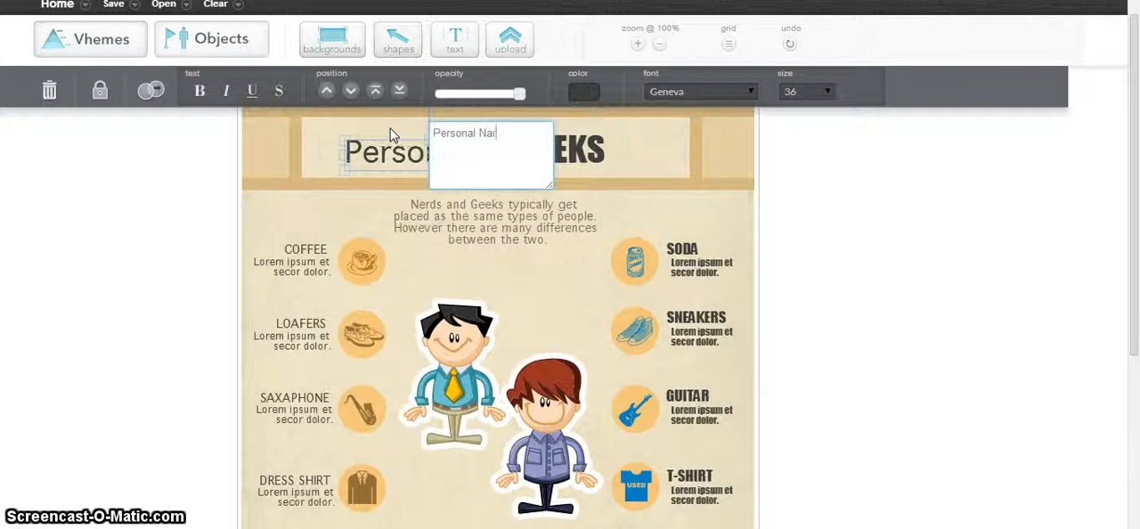
Replace the word GEEKS in the infographic title with "MEMOIRS".
{"action": "left_click", "coordinate": [583, 148]}
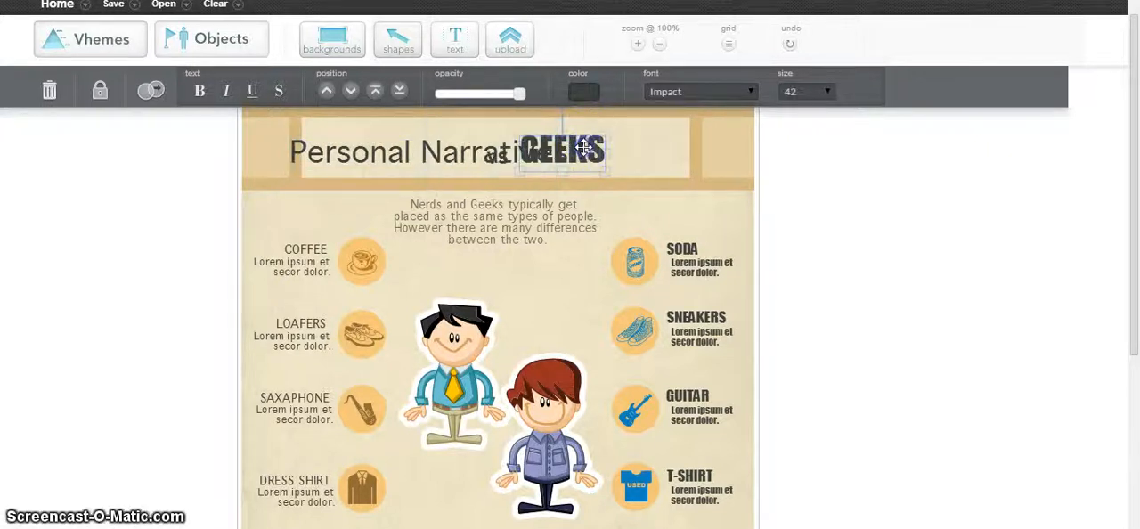
{"action": "left_click", "coordinate": [583, 147]}
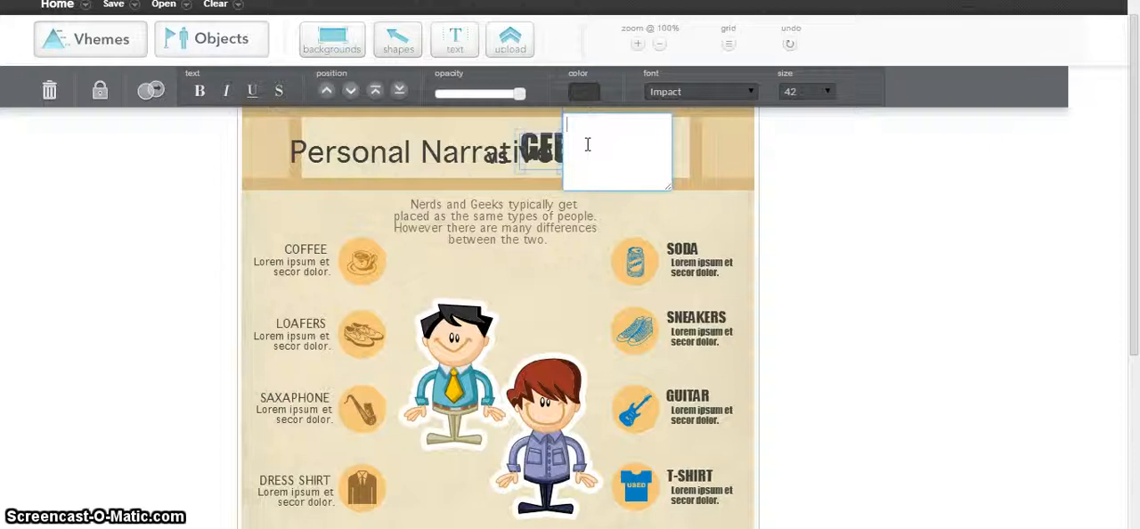
{"action": "type", "text": "MEMOR"}
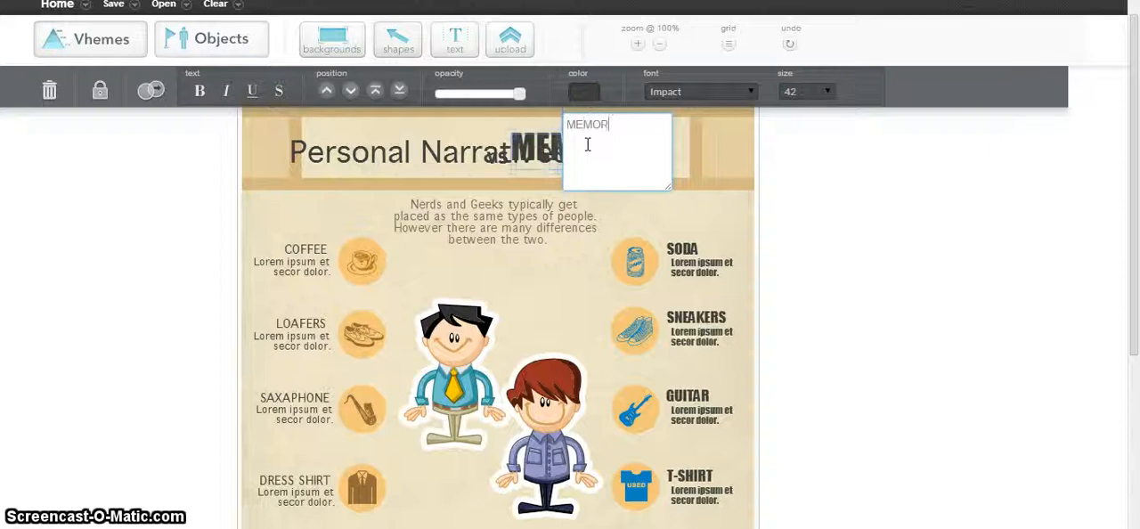
{"action": "key", "text": "BackSpace"}
{"action": "type", "text": "IRS"}
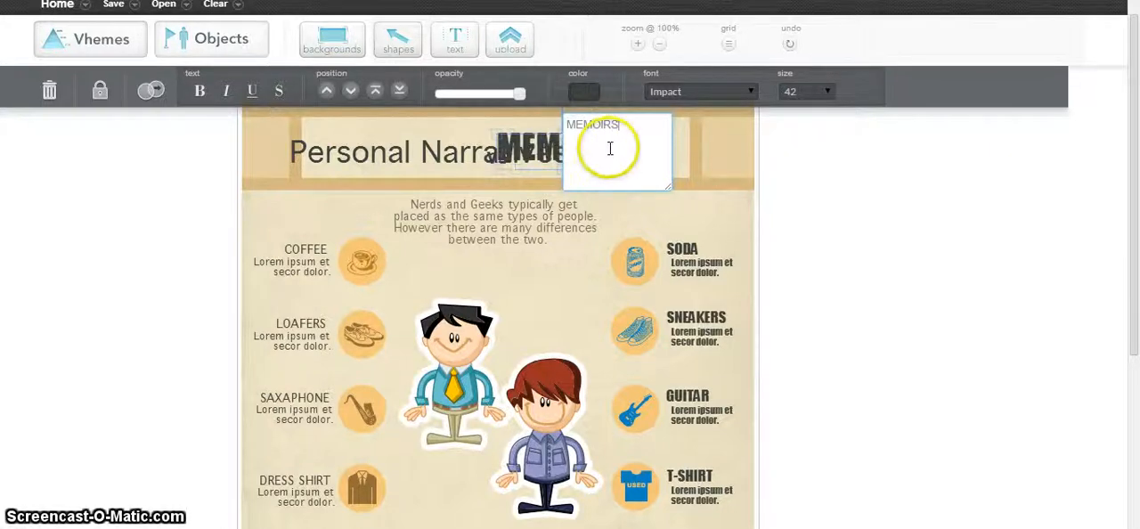
{"action": "left_click", "coordinate": [608, 149]}
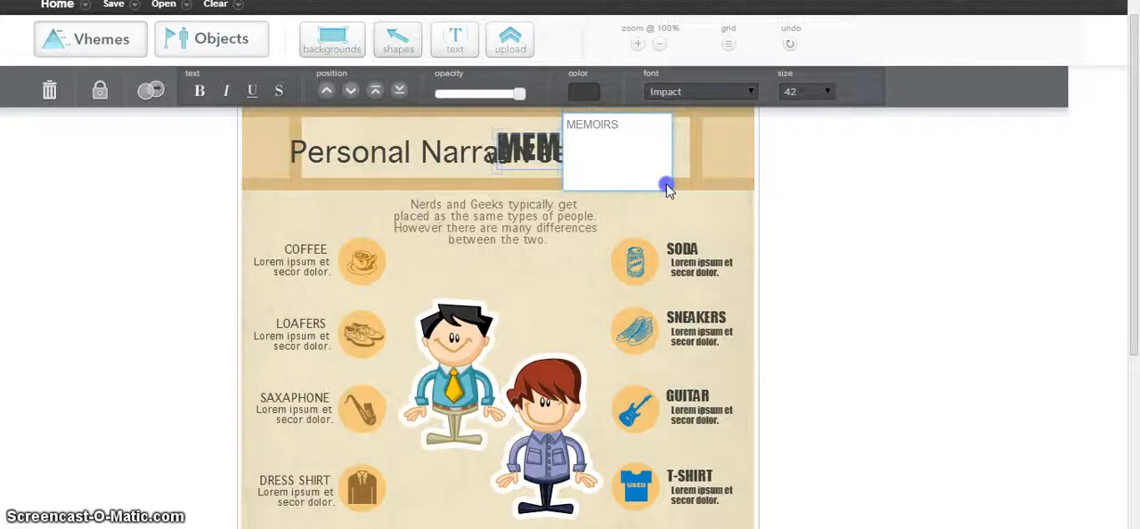
{"action": "left_click_drag", "start_coordinate": [667, 183], "coordinate": [700, 198]}
{"action": "left_click", "coordinate": [752, 172]}
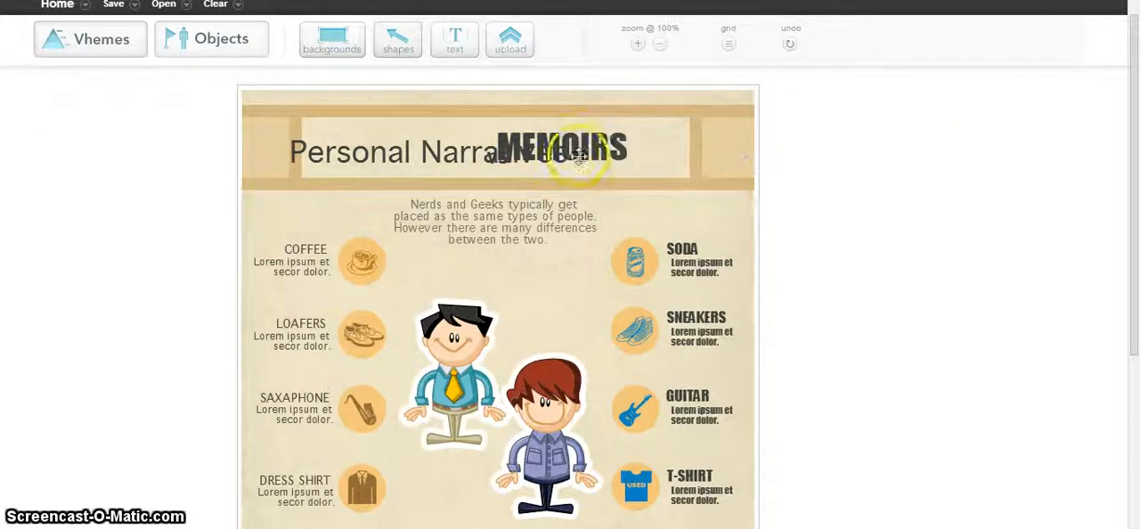
Separate the overlapping title texts by moving MEMOIRS to the right and Personal Narratives to the left.
{"action": "left_click_drag", "start_coordinate": [580, 155], "coordinate": [639, 158]}
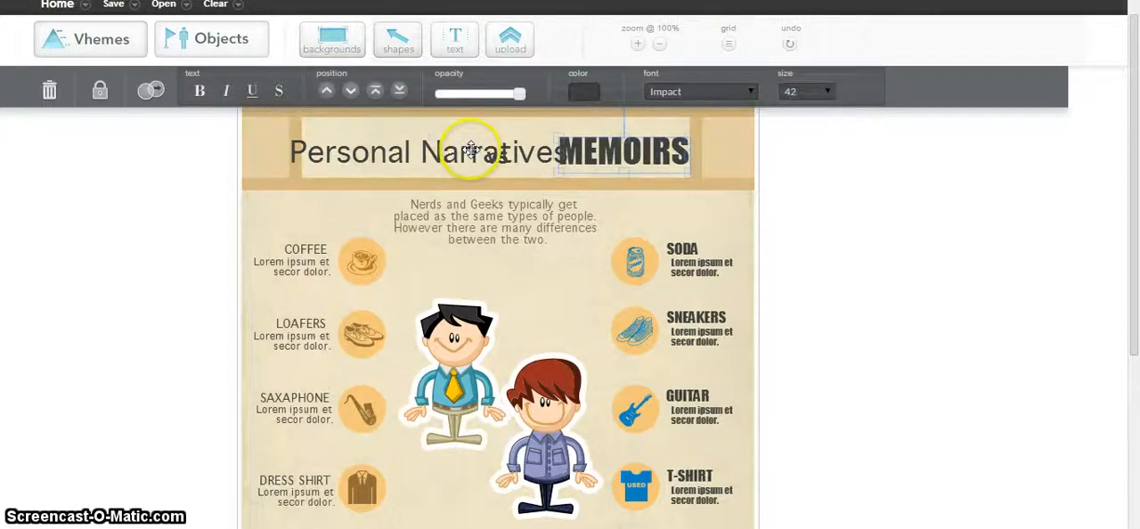
{"action": "left_click_drag", "start_coordinate": [476, 147], "coordinate": [448, 150]}
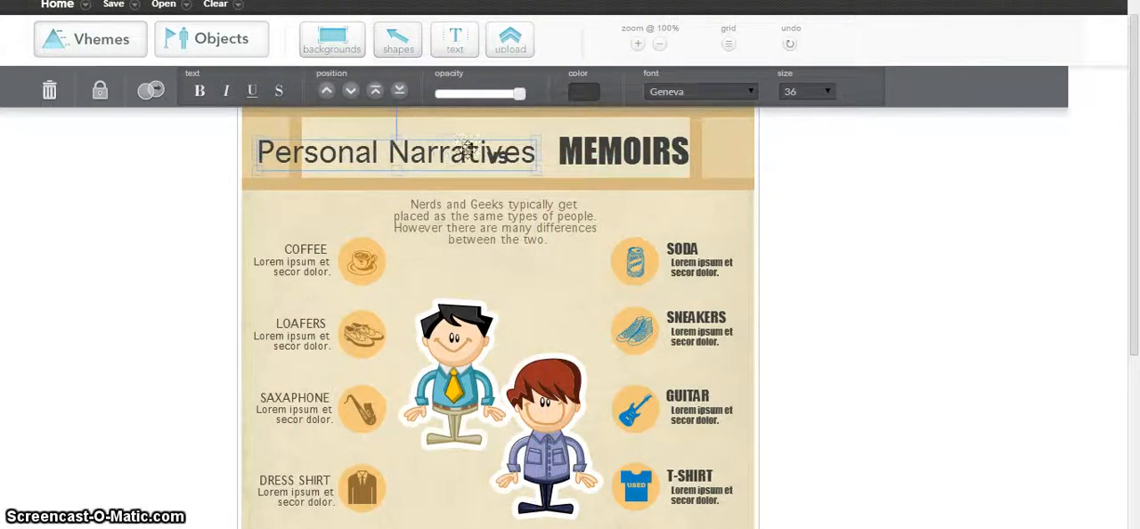
{"action": "left_click", "coordinate": [593, 136]}
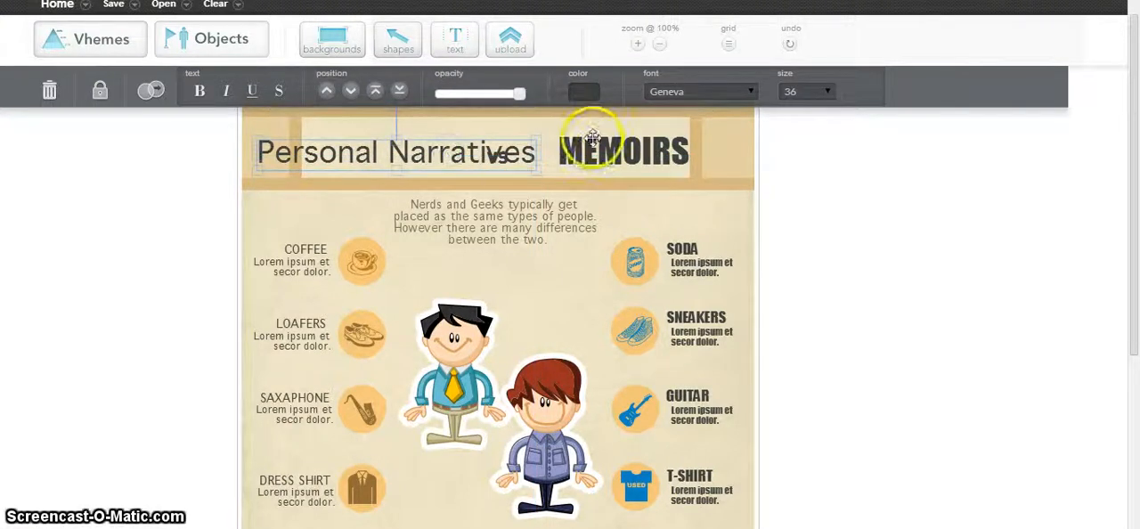
Move the "vs" text out of the overlap to just above the end of Personal Narratives.
{"action": "left_click", "coordinate": [491, 157]}
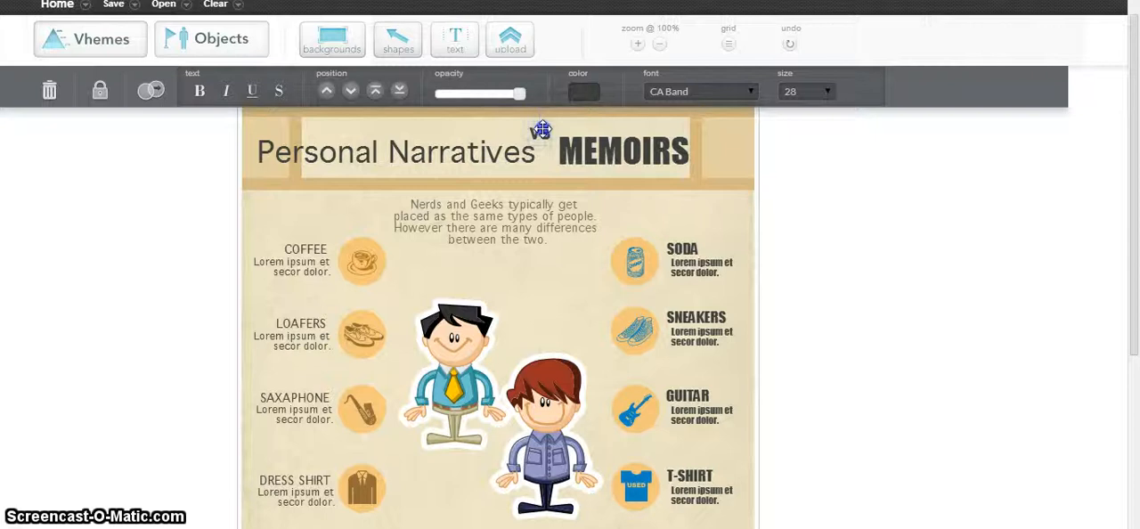
{"action": "left_click_drag", "start_coordinate": [545, 123], "coordinate": [535, 123]}
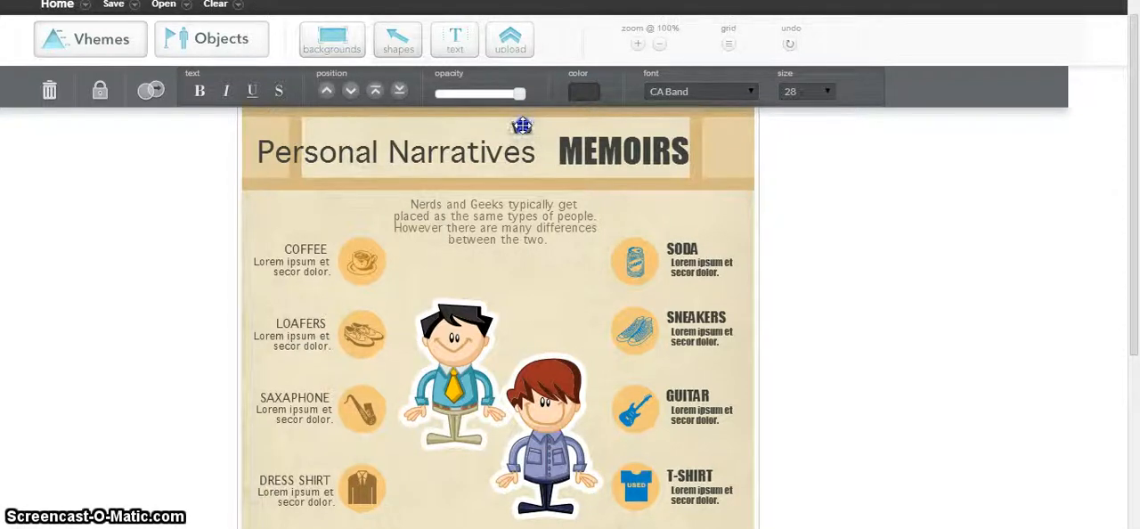
{"action": "left_click_drag", "start_coordinate": [542, 125], "coordinate": [555, 126]}
{"action": "left_click_drag", "start_coordinate": [525, 128], "coordinate": [525, 128]}
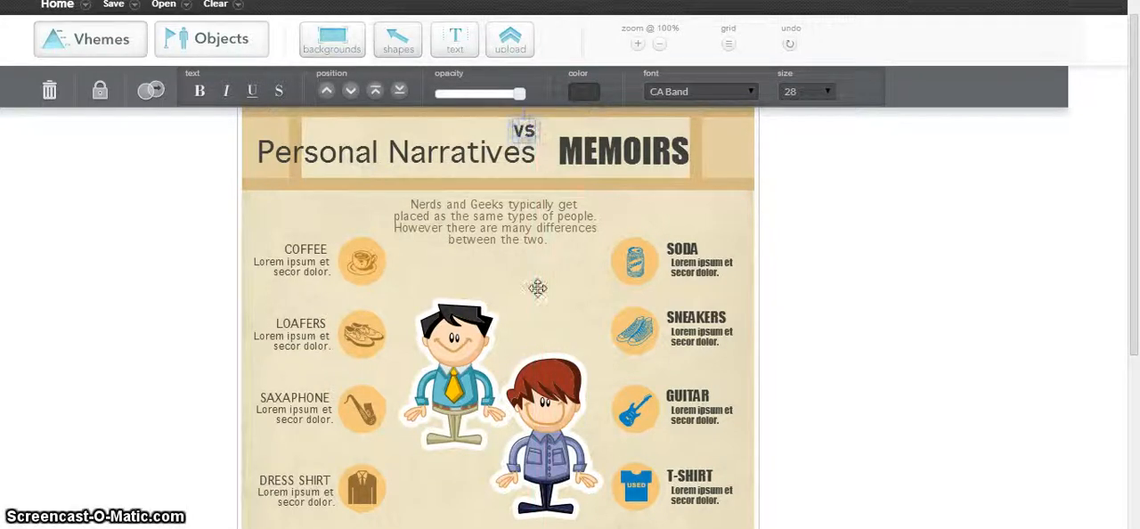
{"action": "left_click", "coordinate": [637, 220]}
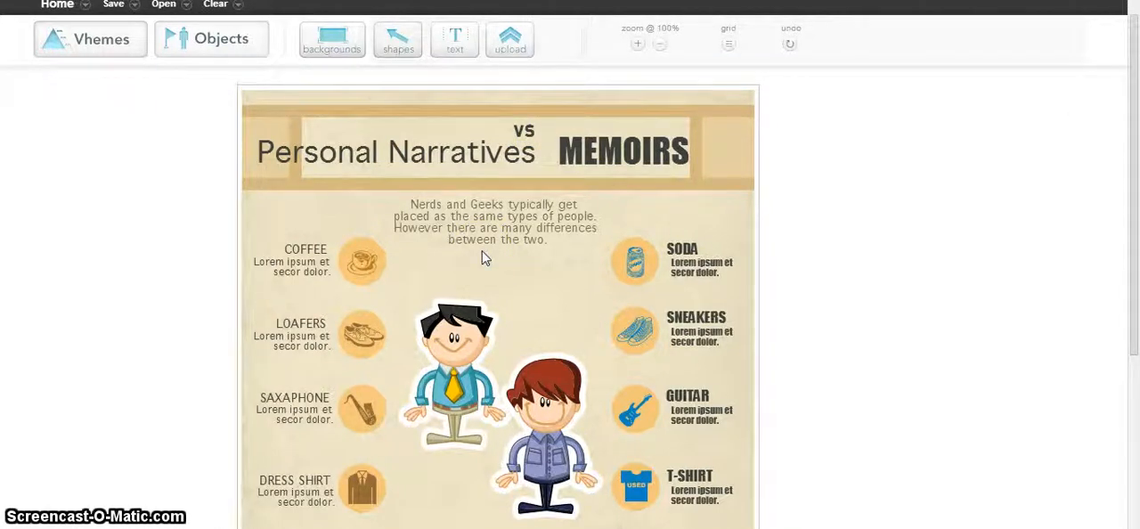
Set the font size of the Personal Narratives title text to 24.
{"action": "double_click", "coordinate": [522, 155]}
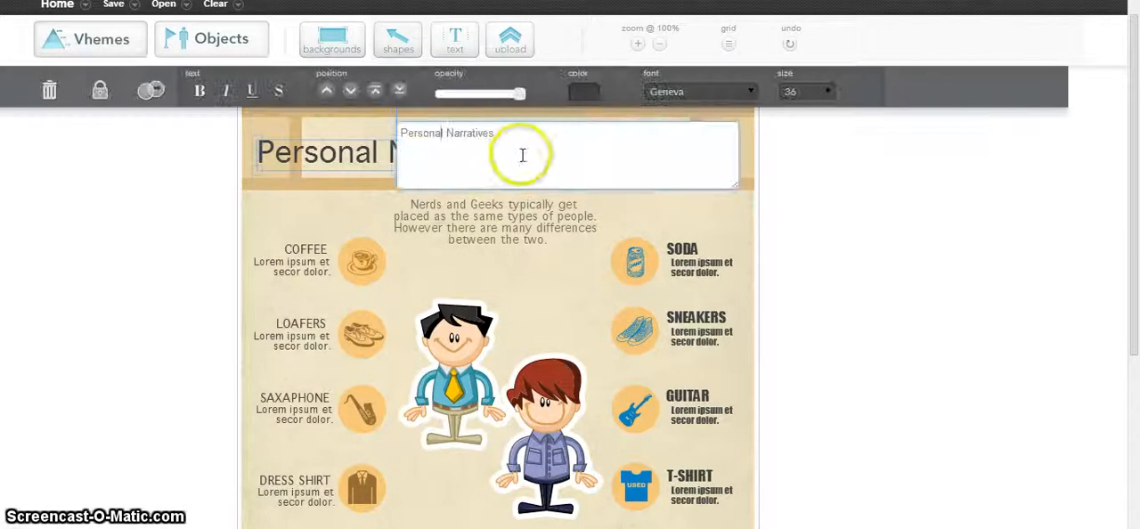
{"action": "left_click_drag", "start_coordinate": [498, 133], "coordinate": [382, 131]}
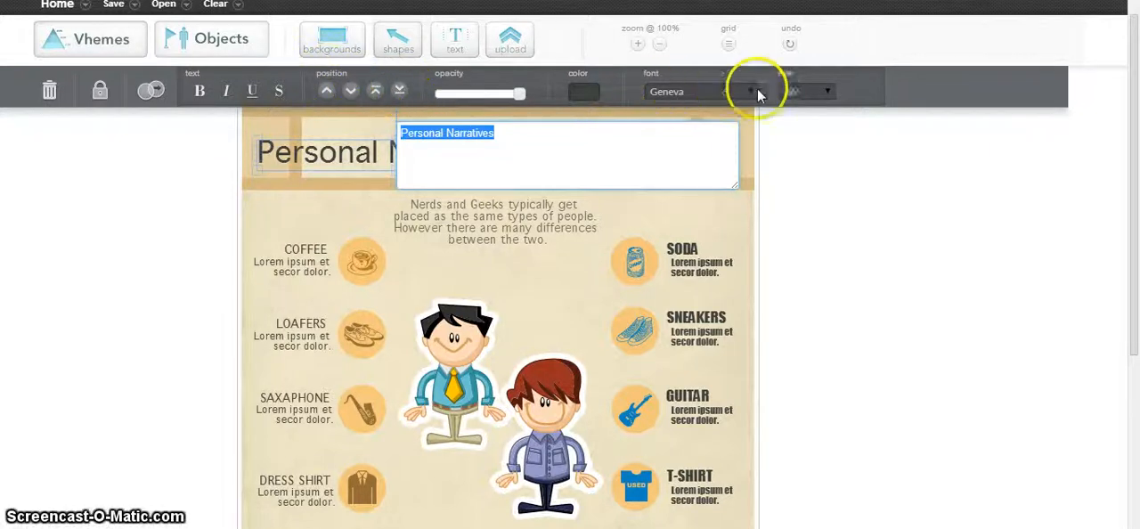
{"action": "left_click", "coordinate": [827, 93]}
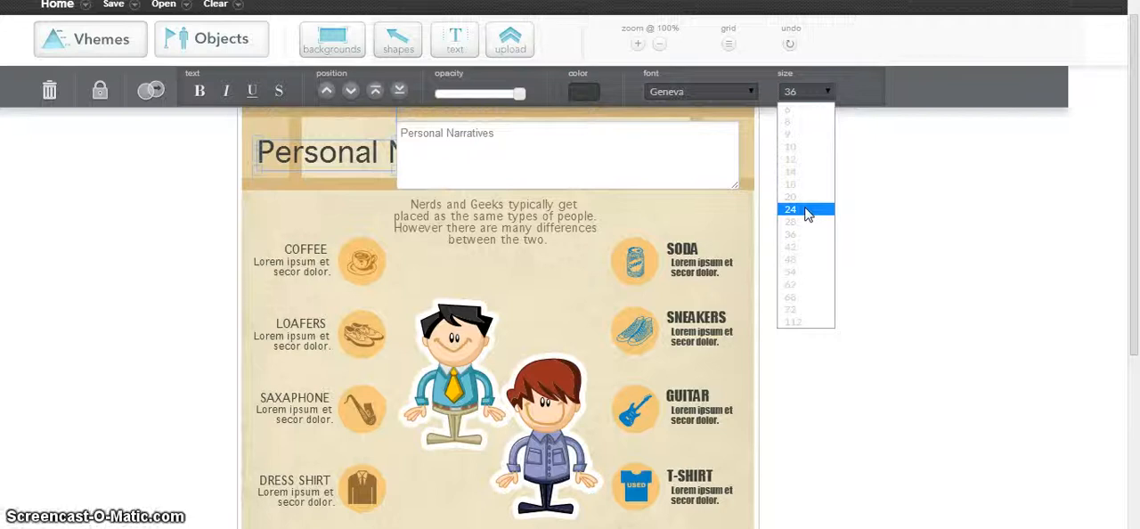
{"action": "left_click", "coordinate": [806, 211]}
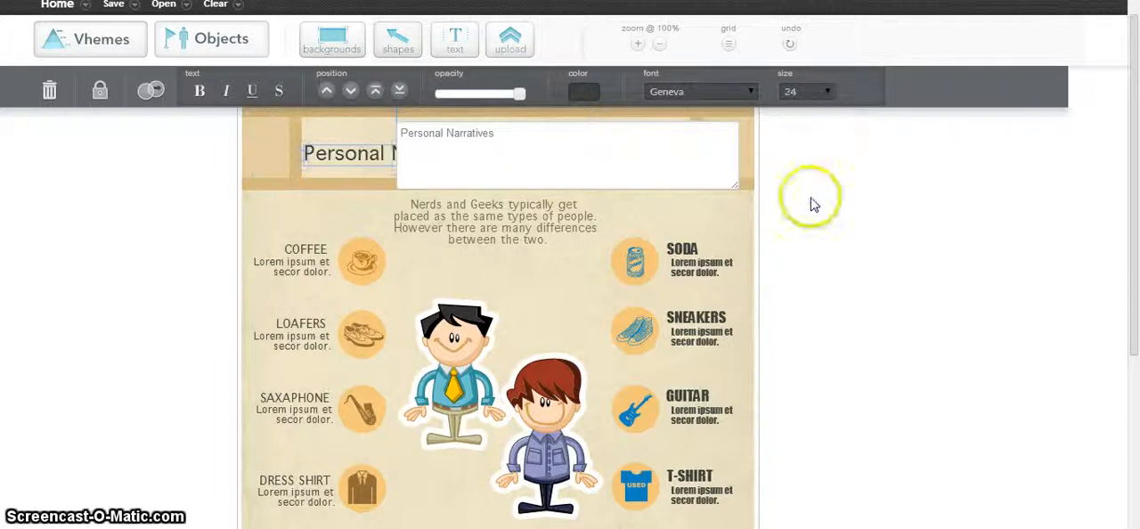
{"action": "left_click", "coordinate": [810, 199]}
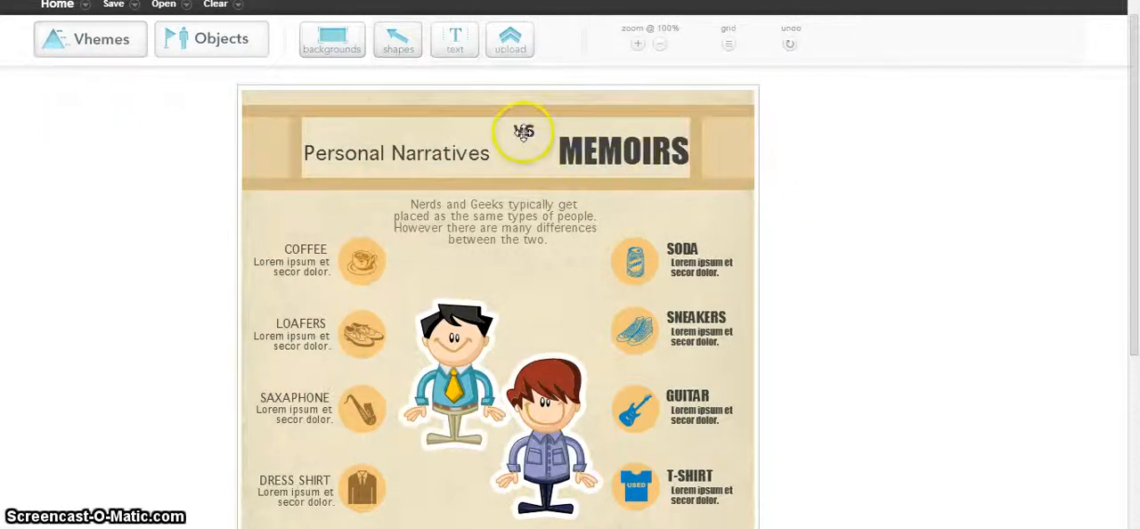
Move "vs" down onto the title line beside Personal Narratives and shift MEMOIRS closer to it.
{"action": "left_click_drag", "start_coordinate": [523, 131], "coordinate": [523, 157]}
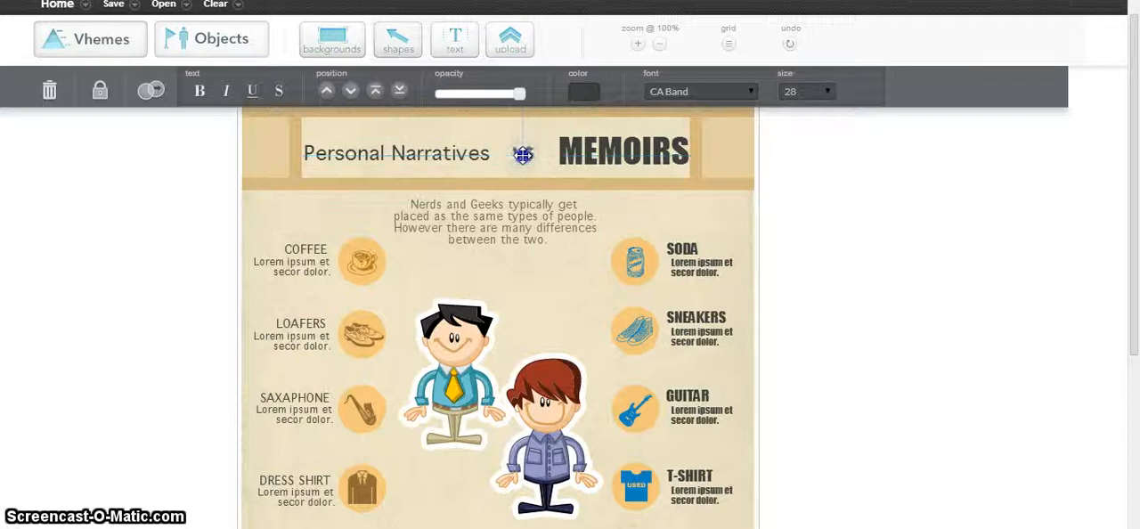
{"action": "left_click_drag", "start_coordinate": [522, 154], "coordinate": [515, 155]}
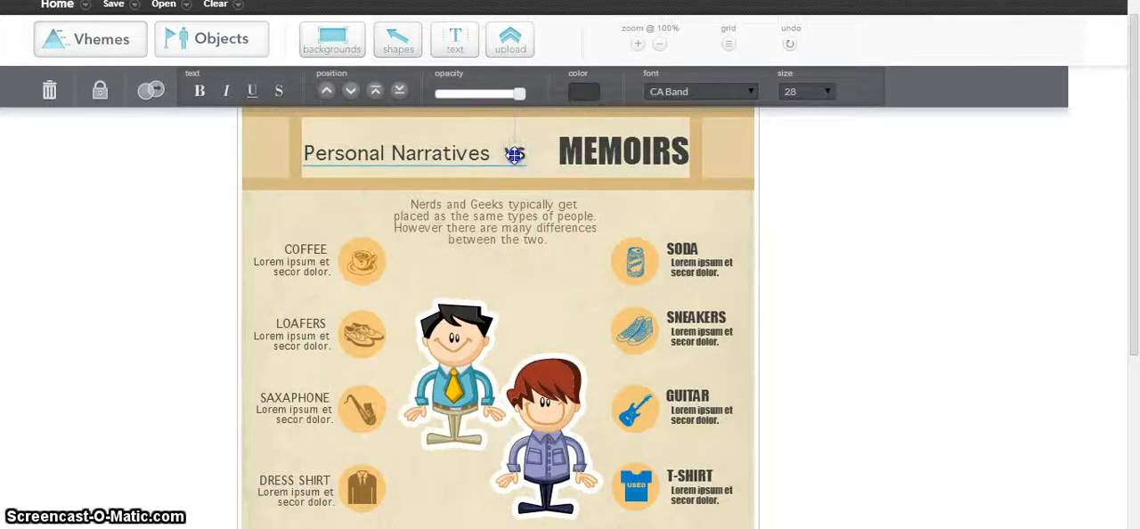
{"action": "left_click_drag", "start_coordinate": [591, 141], "coordinate": [579, 149]}
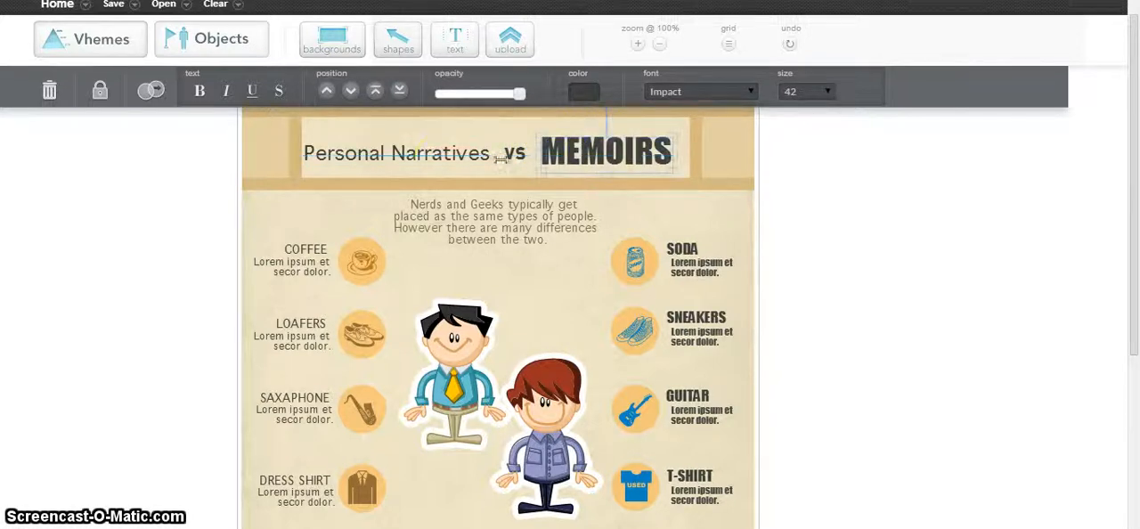
Nudge Personal Narratives and "vs" slightly to the right to even out the title spacing.
{"action": "left_click", "coordinate": [448, 153]}
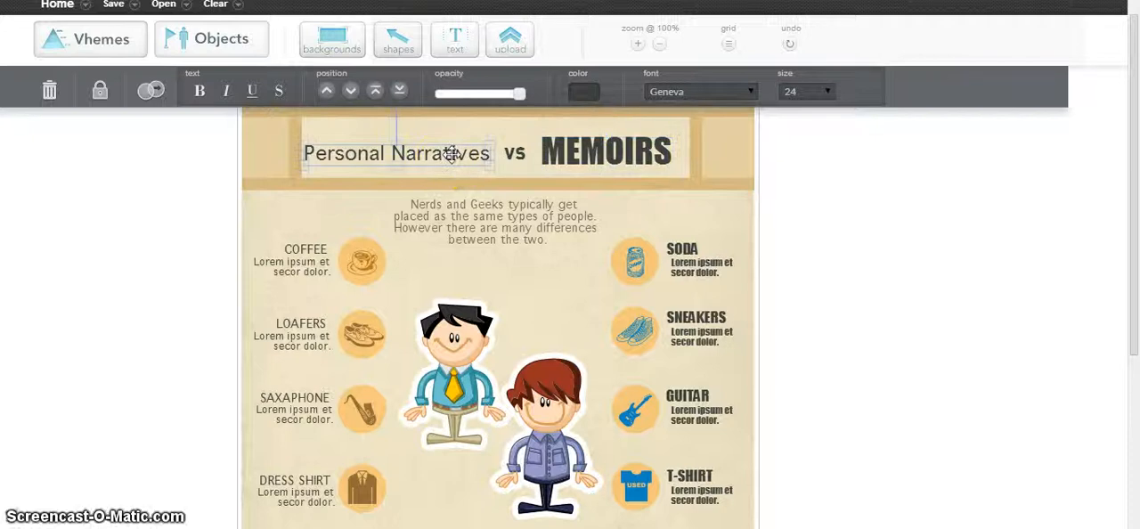
{"action": "left_click_drag", "start_coordinate": [452, 153], "coordinate": [452, 153]}
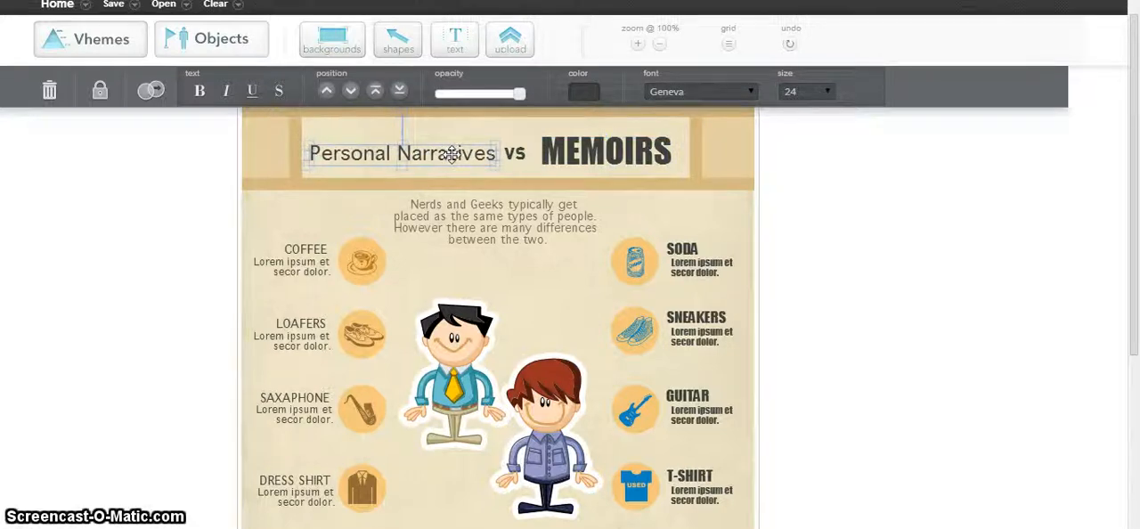
{"action": "left_click", "coordinate": [852, 189]}
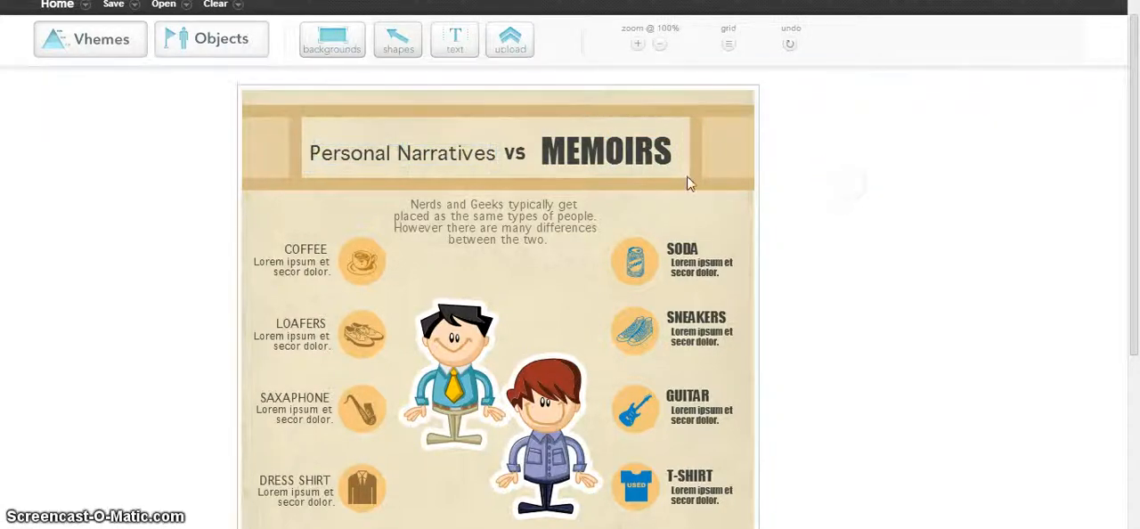
{"action": "left_click", "coordinate": [514, 154]}
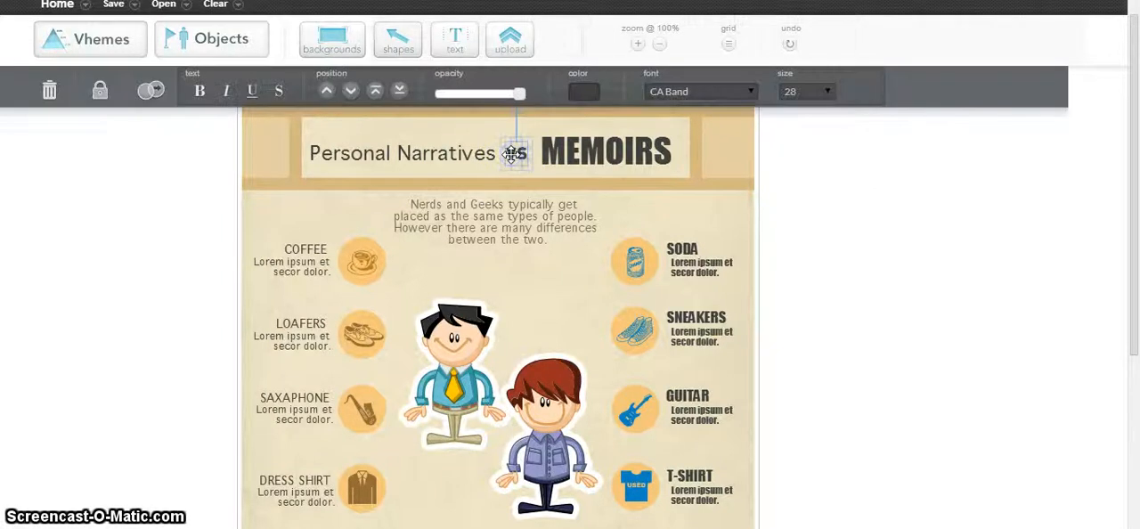
{"action": "left_click", "coordinate": [843, 173]}
{"action": "left_click", "coordinate": [566, 276]}
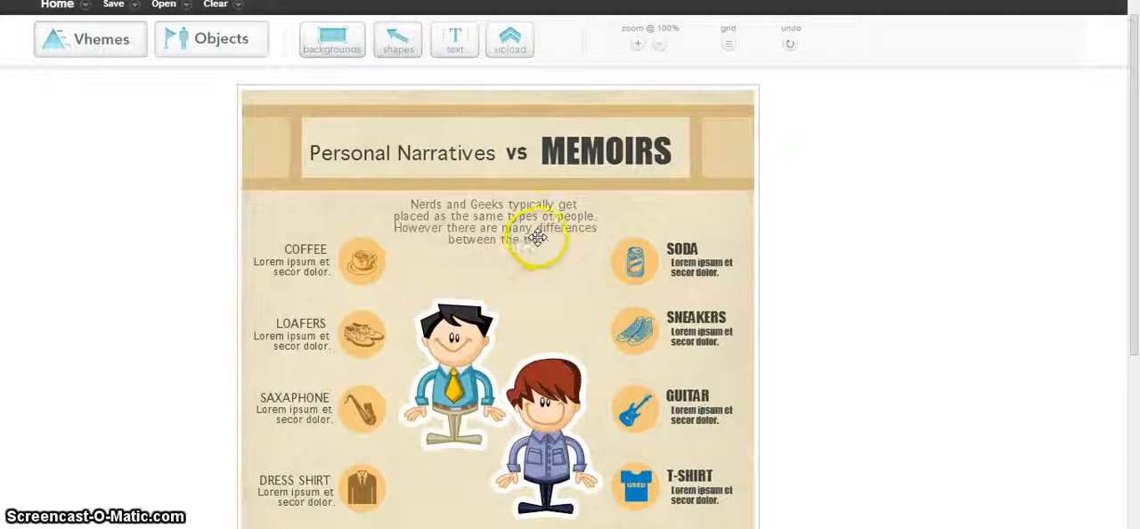
Replace the canvas background with the lined-paper one that has a light blue header.
{"action": "left_click", "coordinate": [352, 52]}
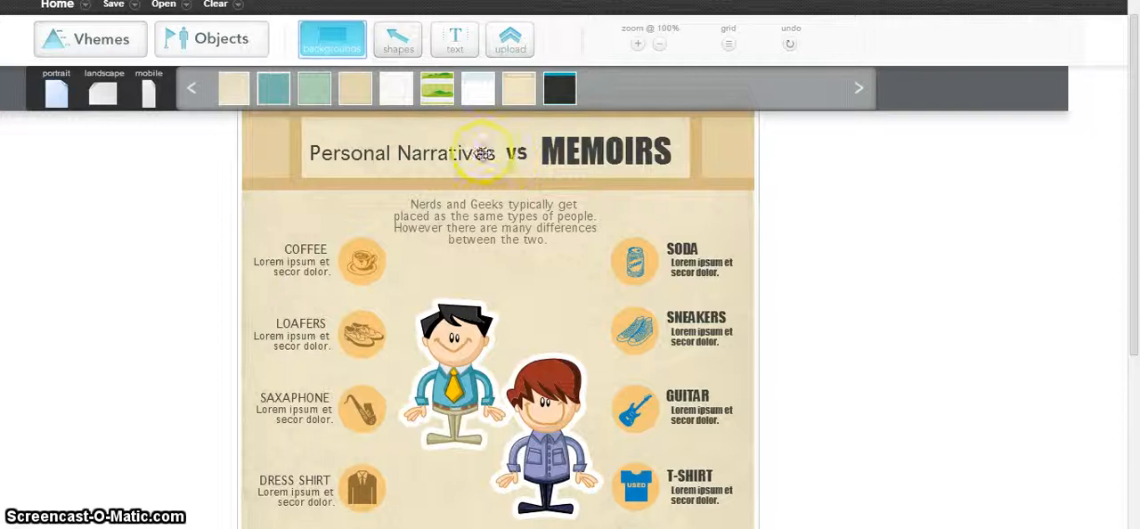
{"action": "left_click_drag", "start_coordinate": [350, 188], "coordinate": [434, 192]}
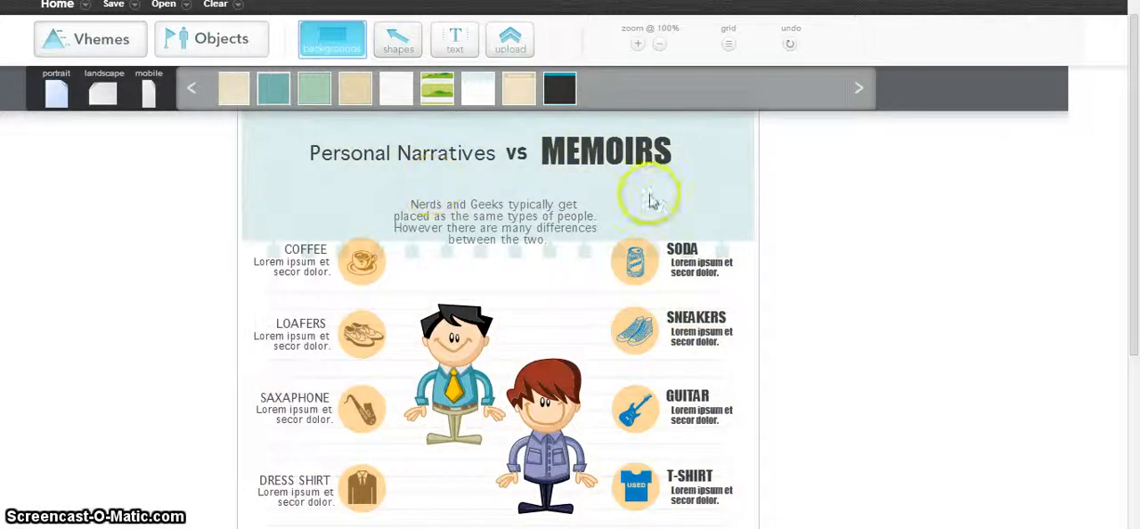
Undo the last position changes of the "vs" and Personal Narratives texts.
{"action": "left_click", "coordinate": [789, 43]}
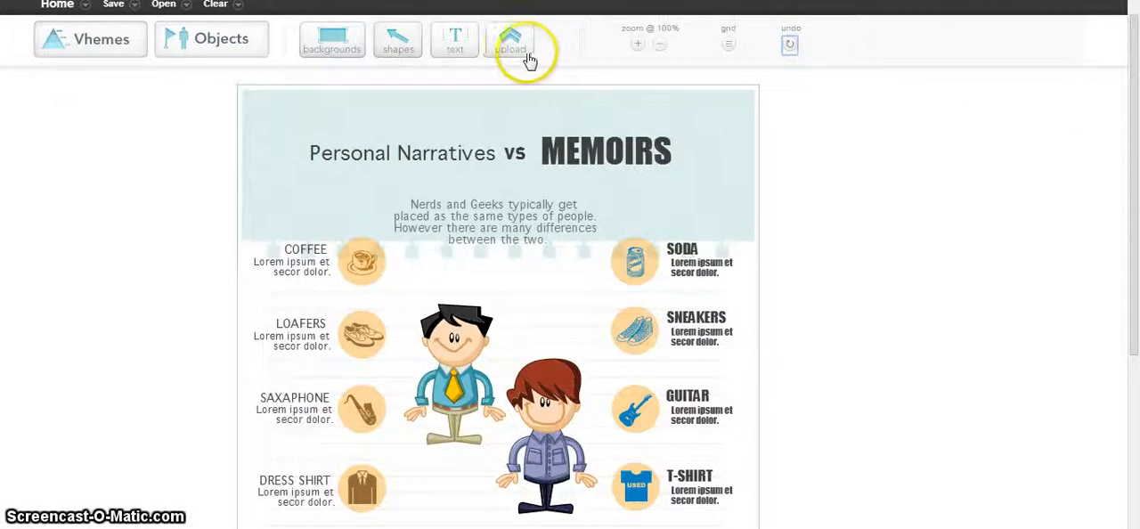
{"action": "left_click", "coordinate": [790, 47]}
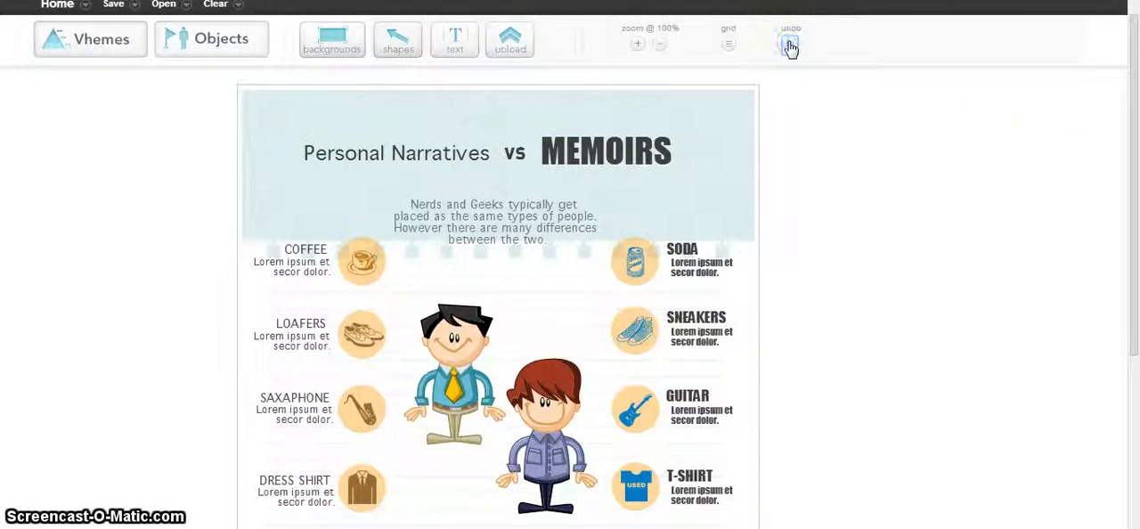
Discard the Personal Narratives vs MEMOIRS infographic and return to the editor's start canvas.
{"action": "left_click", "coordinate": [792, 47]}
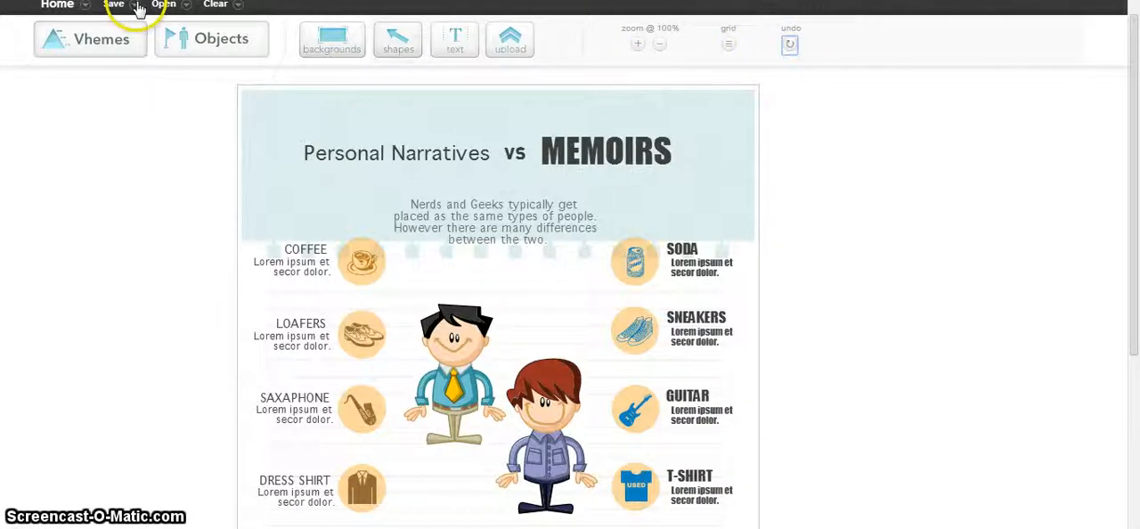
{"action": "left_click", "coordinate": [81, 13]}
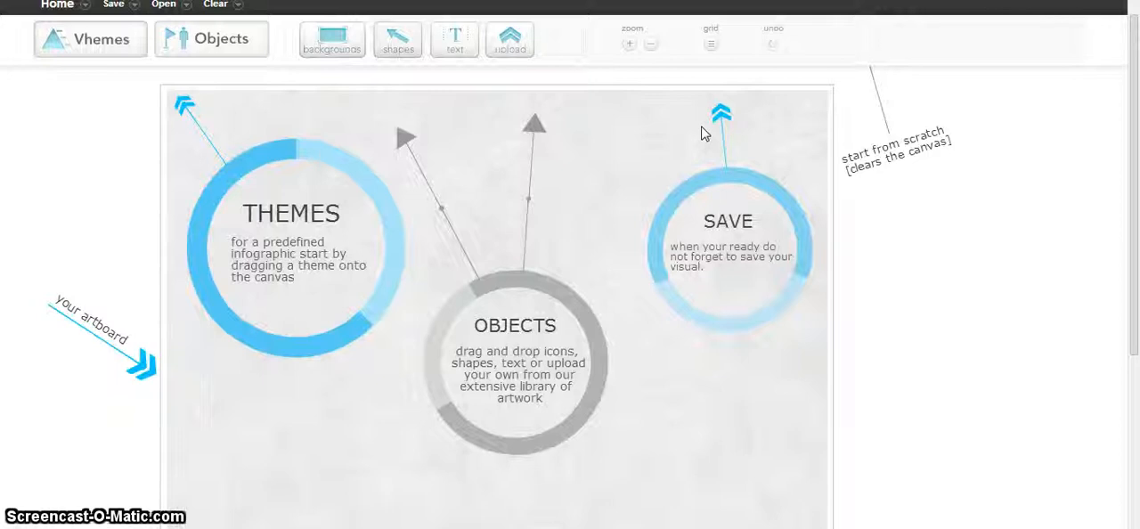
{"action": "left_click", "coordinate": [667, 164]}
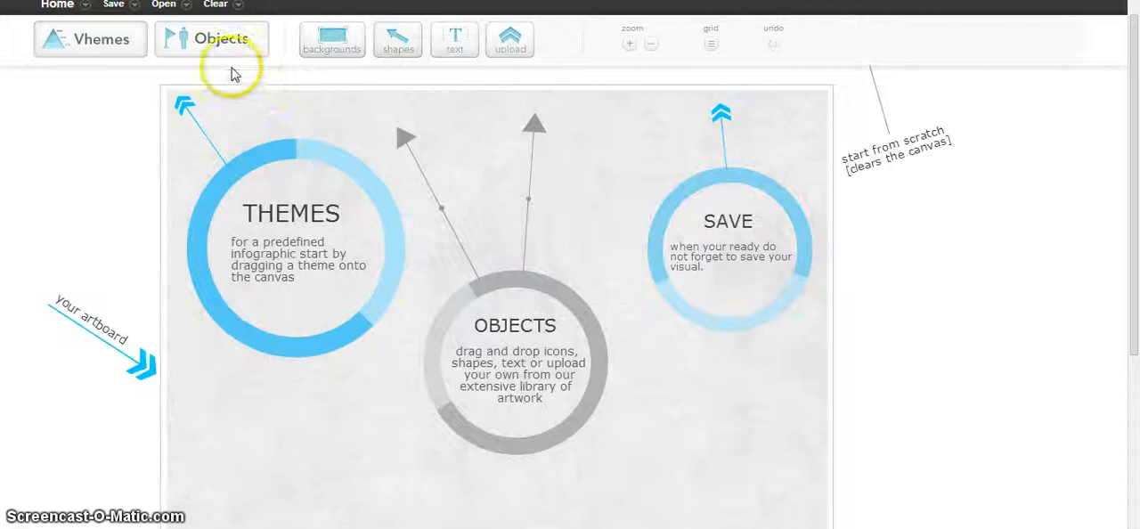
Apply the olive-green theme with the standing man and numbered items to the canvas and look over its layout.
{"action": "left_click", "coordinate": [110, 50]}
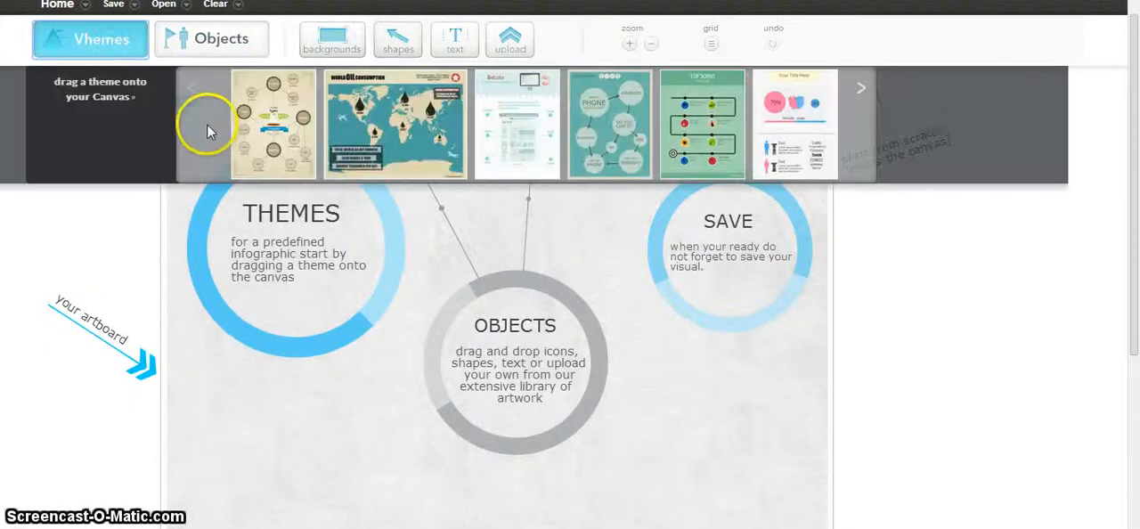
{"action": "left_click", "coordinate": [857, 92]}
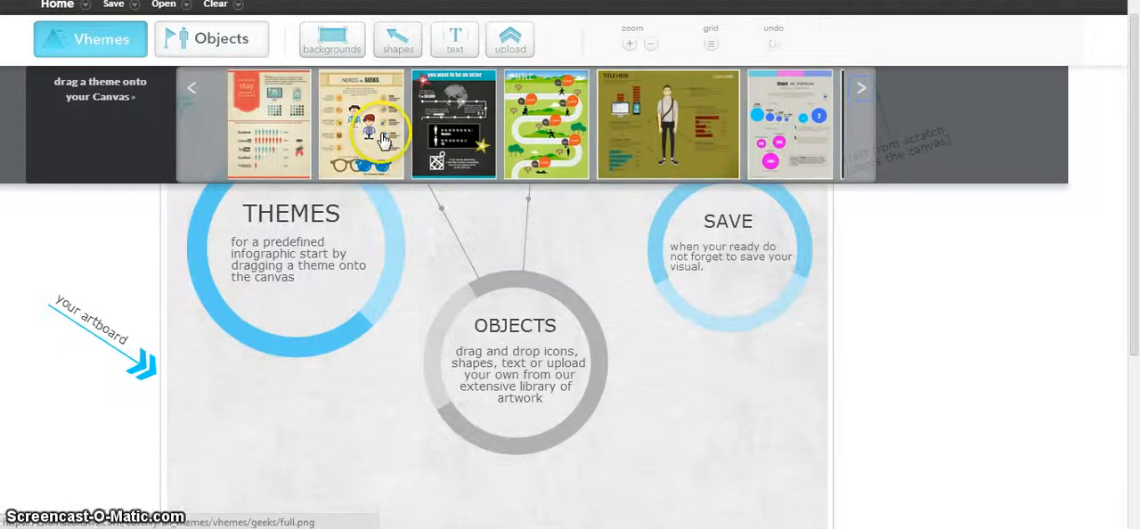
{"action": "left_click_drag", "start_coordinate": [699, 148], "coordinate": [603, 302]}
{"action": "left_click", "coordinate": [697, 310]}
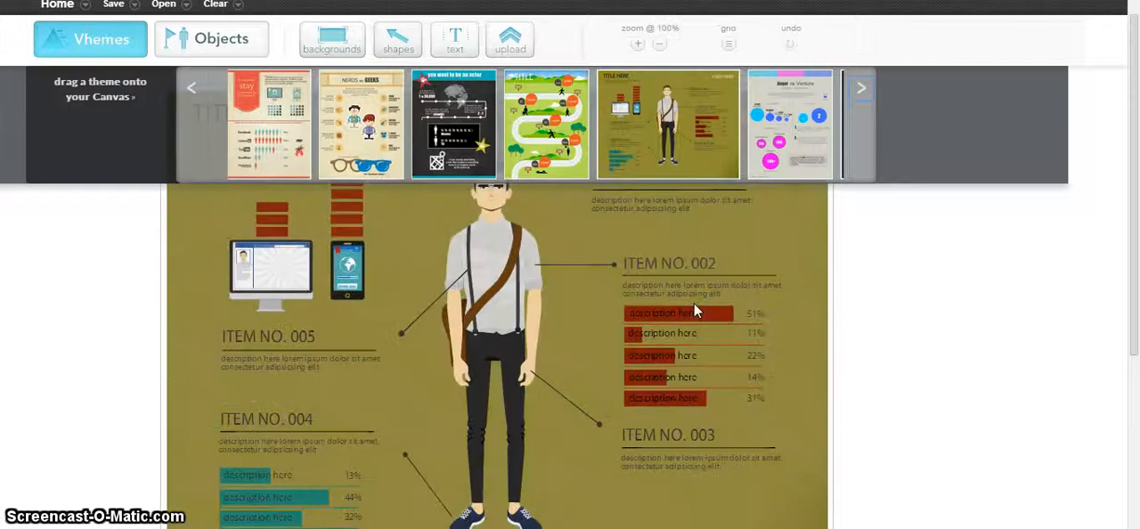
{"action": "left_click", "coordinate": [1022, 285]}
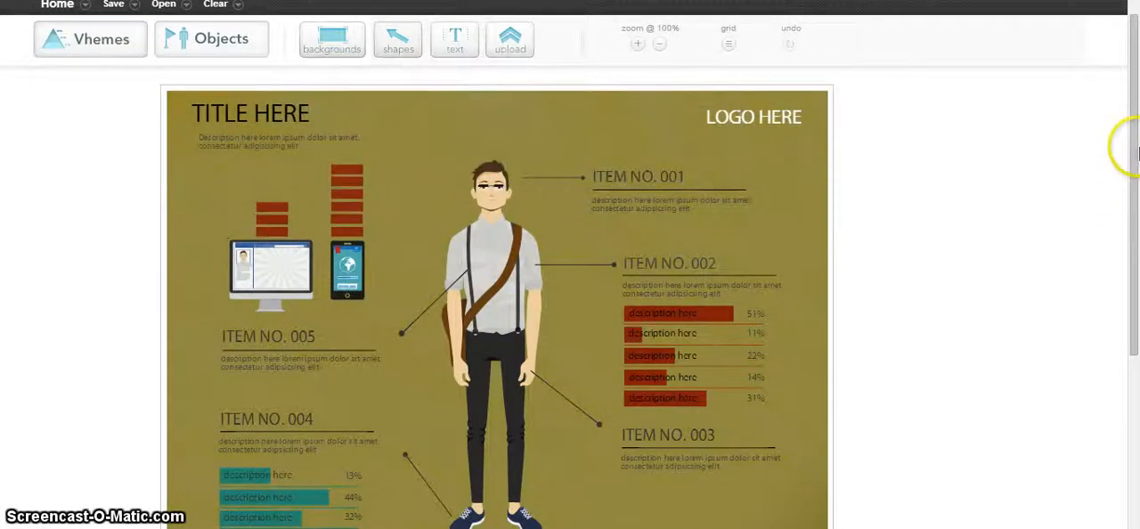
{"action": "mouse_move", "coordinate": [1133, 153]}
{"action": "left_mouse_down"}
{"action": "mouse_move", "coordinate": [1137, 206]}
{"action": "mouse_move", "coordinate": [1135, 164]}
{"action": "left_mouse_up"}
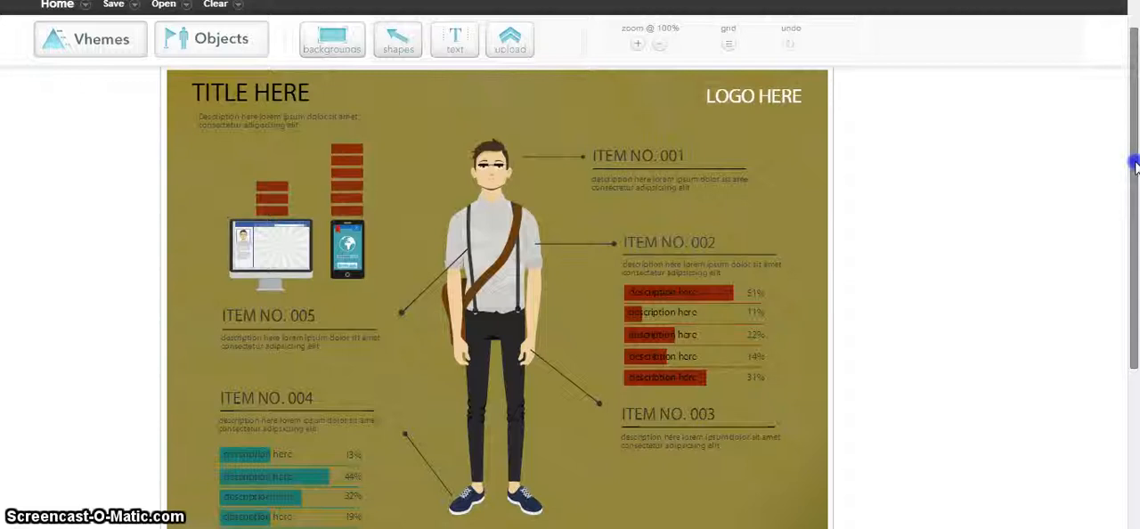
{"action": "left_click_drag", "start_coordinate": [1135, 164], "coordinate": [1135, 165]}
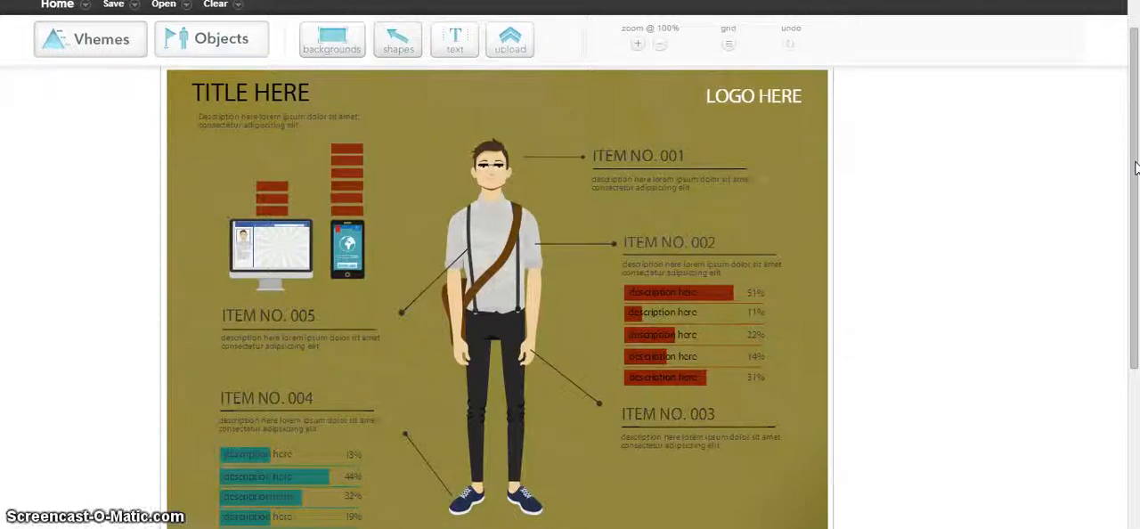
{"action": "left_click_drag", "start_coordinate": [1135, 165], "coordinate": [1131, 120]}
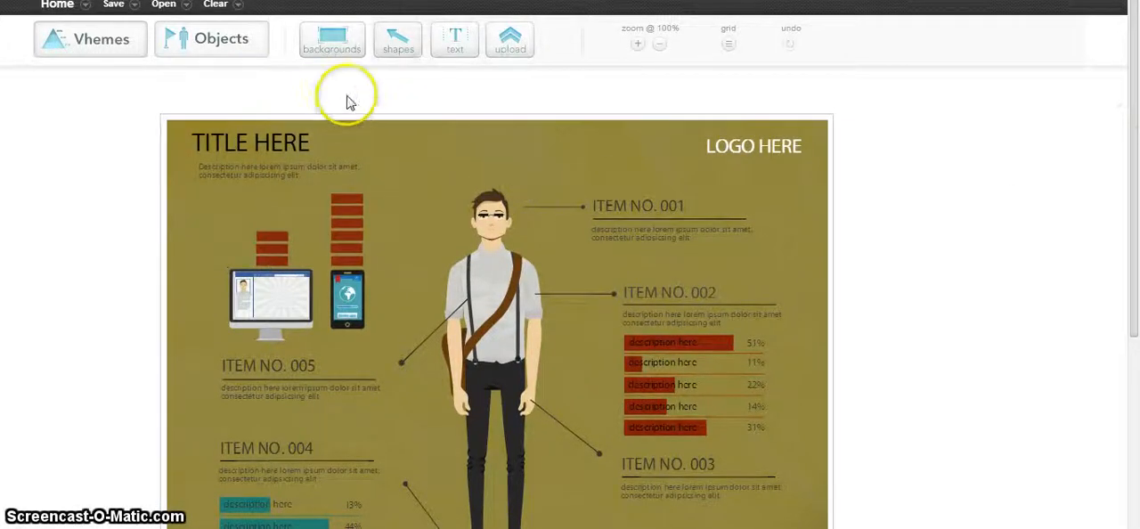
Preview the Nerds vs Geeks theme at a larger size and close the preview.
{"action": "left_click", "coordinate": [89, 41]}
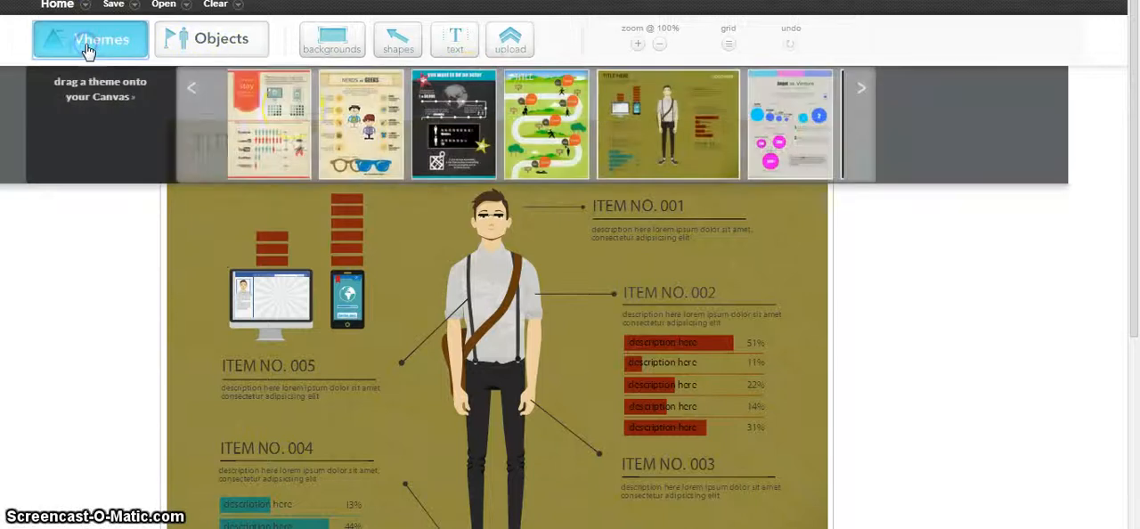
{"action": "left_click", "coordinate": [367, 136]}
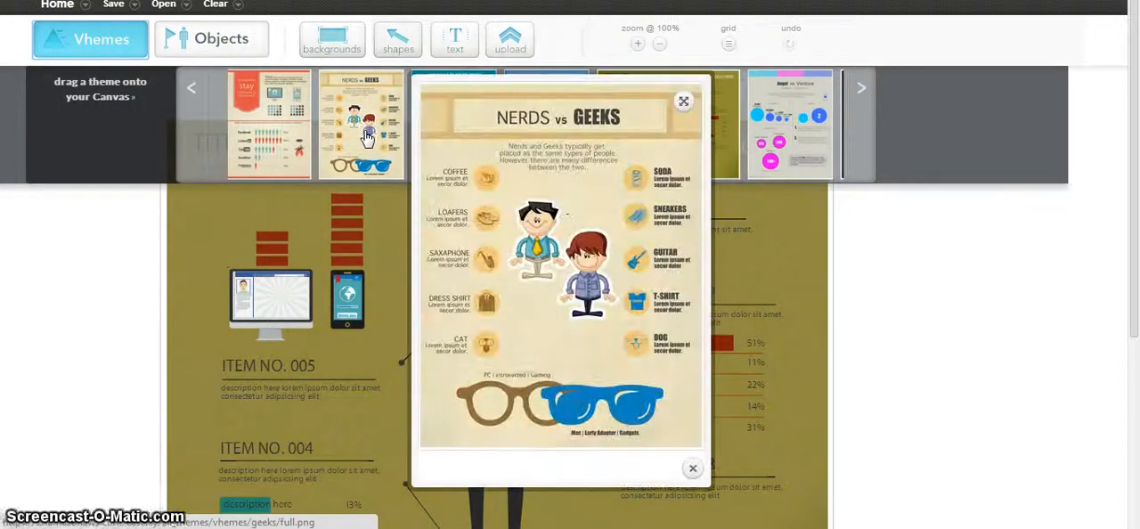
{"action": "left_click_drag", "start_coordinate": [404, 337], "coordinate": [365, 356]}
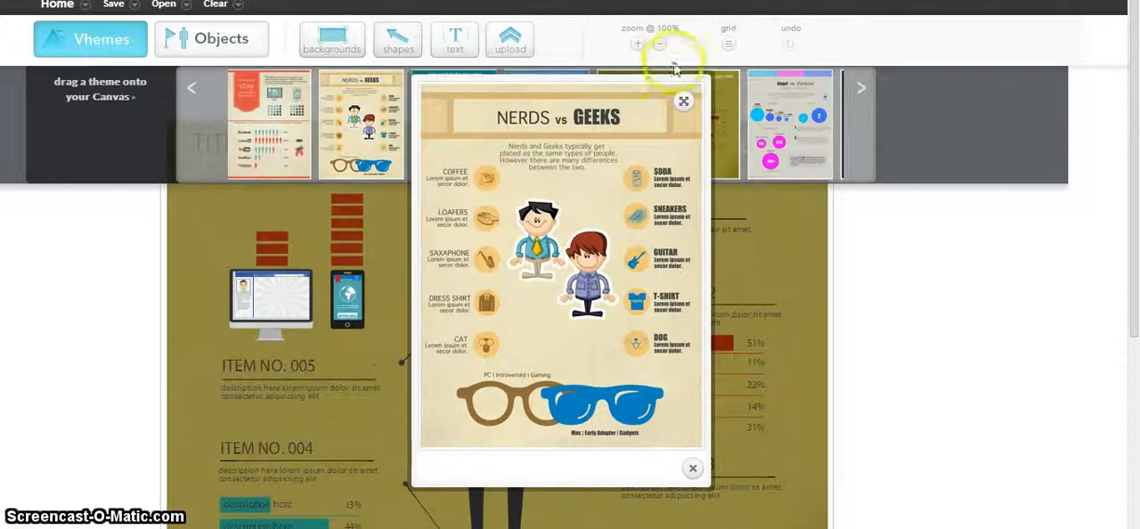
{"action": "left_click_drag", "start_coordinate": [560, 287], "coordinate": [246, 356]}
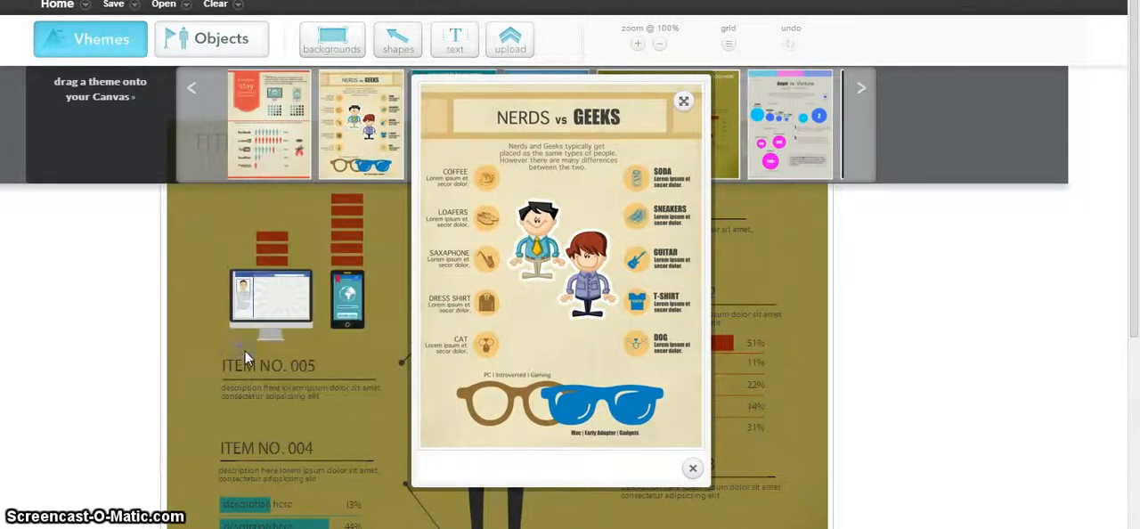
{"action": "left_click", "coordinate": [691, 468]}
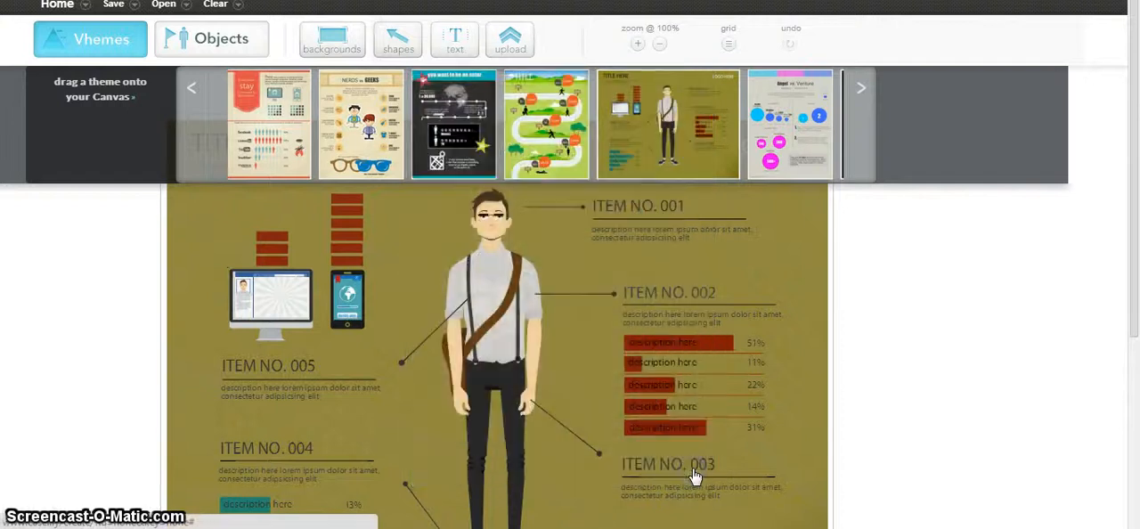
{"action": "left_click", "coordinate": [918, 244]}
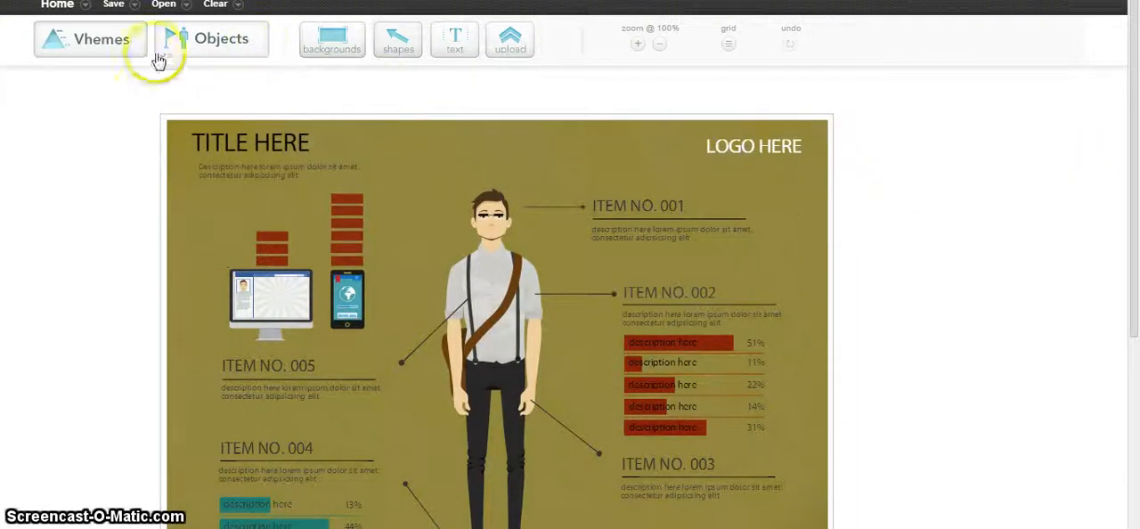
Replace the canvas content with the Nerds vs Geeks theme.
{"action": "left_click", "coordinate": [111, 49]}
{"action": "left_click_drag", "start_coordinate": [327, 116], "coordinate": [269, 397]}
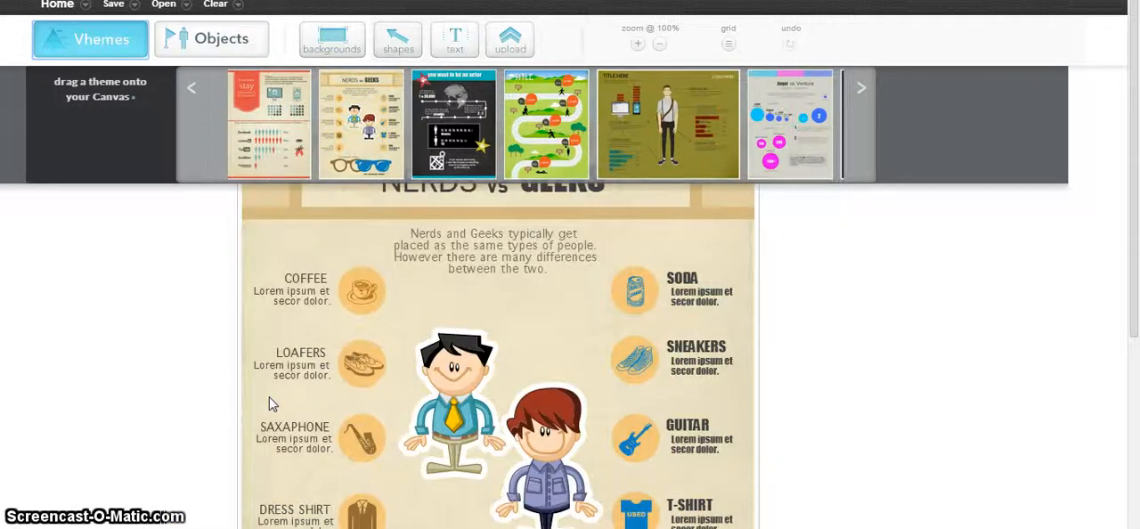
{"action": "left_click", "coordinate": [784, 281]}
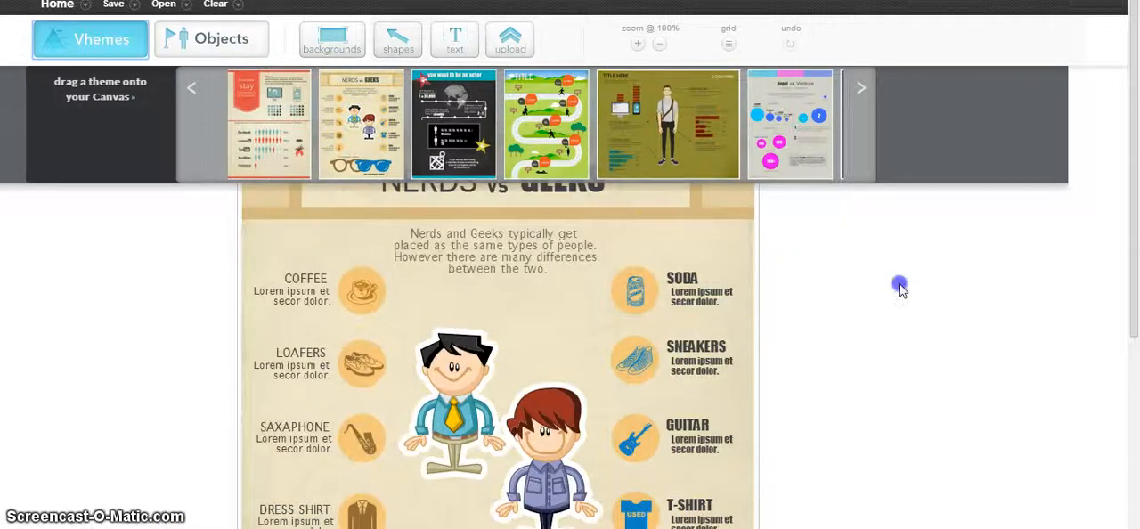
{"action": "left_click", "coordinate": [1014, 206]}
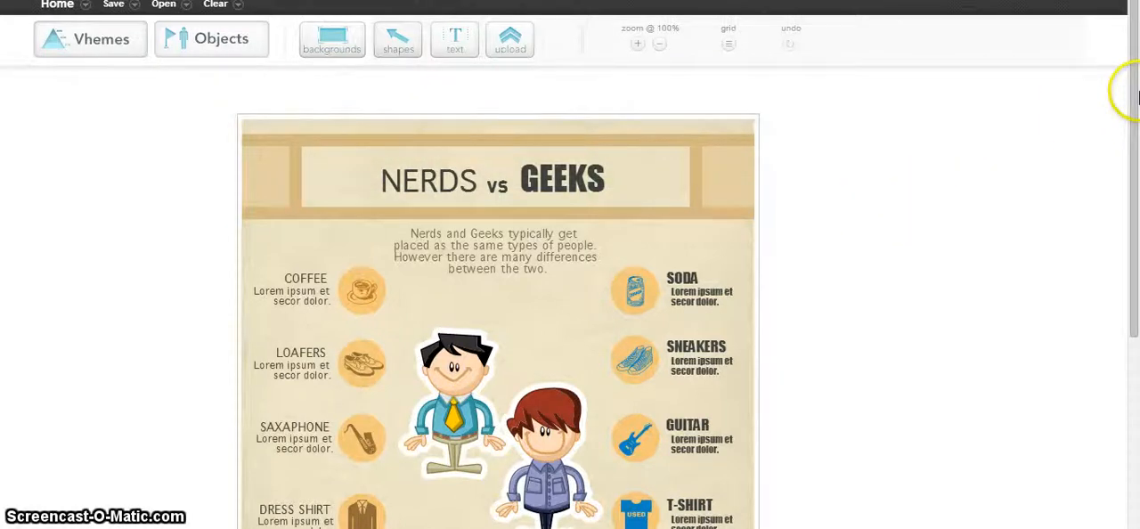
Add the arrow shape that curves up to the right and place it outside the infographic, left of the Saxaphone entry.
{"action": "left_click_drag", "start_coordinate": [1131, 95], "coordinate": [1136, 207]}
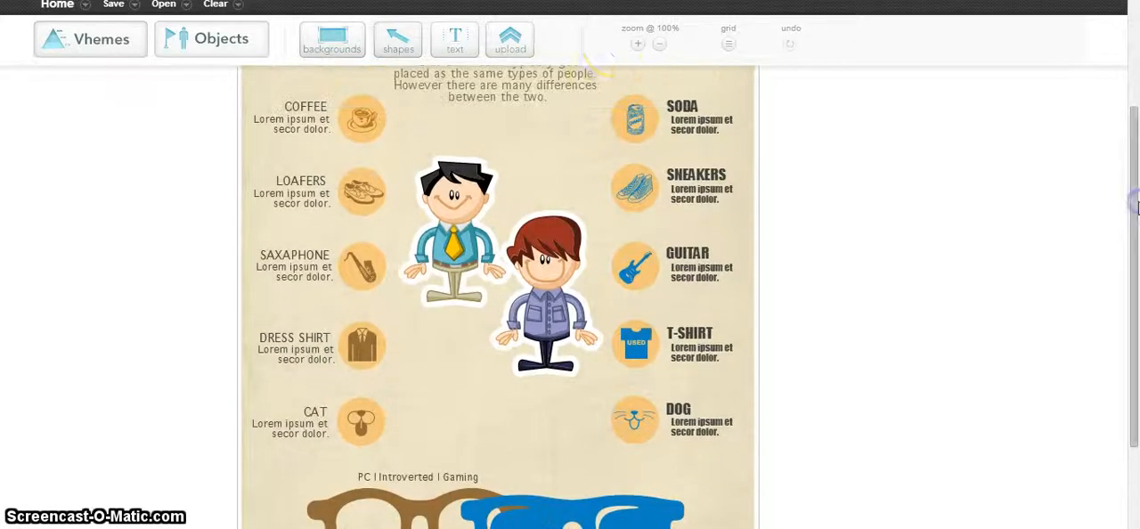
{"action": "left_click", "coordinate": [404, 44]}
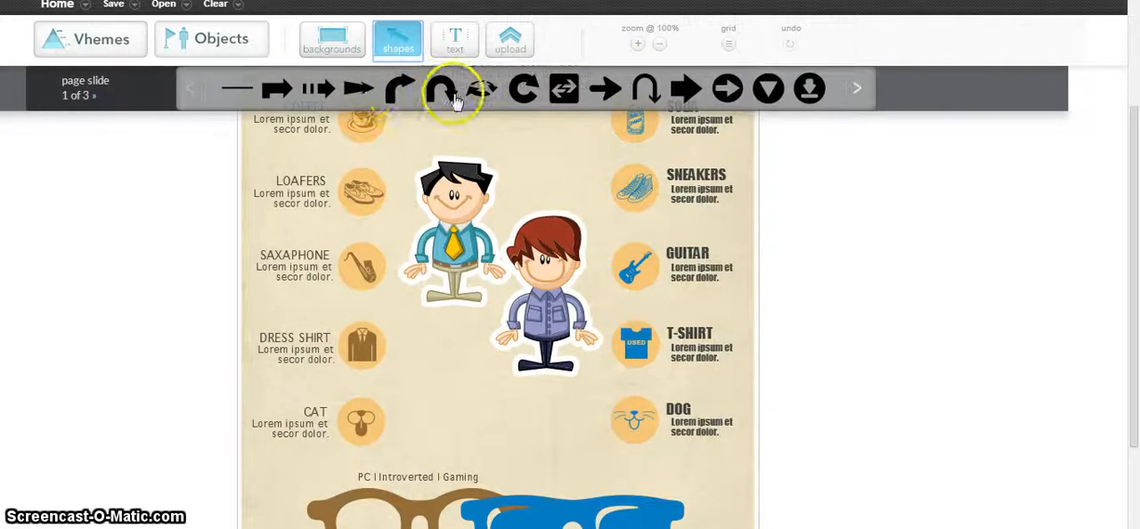
{"action": "left_click_drag", "start_coordinate": [395, 91], "coordinate": [421, 378]}
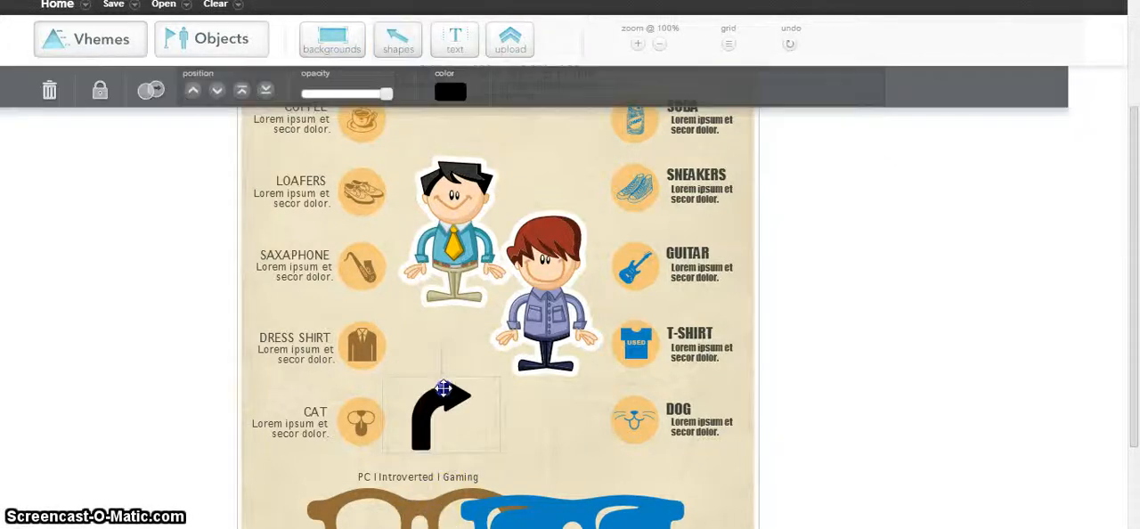
{"action": "left_click_drag", "start_coordinate": [444, 382], "coordinate": [183, 281]}
{"action": "left_click", "coordinate": [168, 382]}
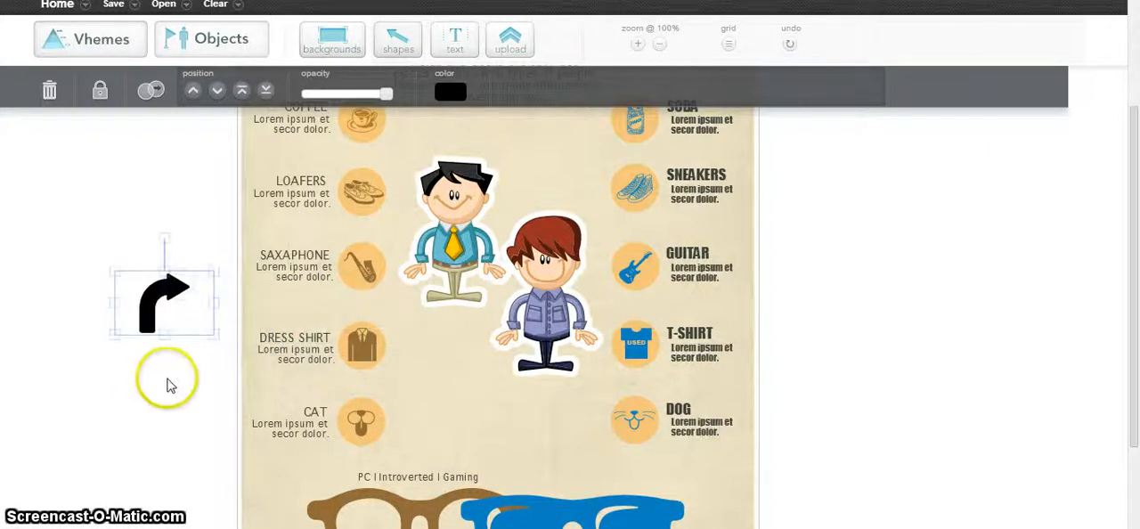
Change the curved arrow's color to orange.
{"action": "left_click", "coordinate": [154, 304]}
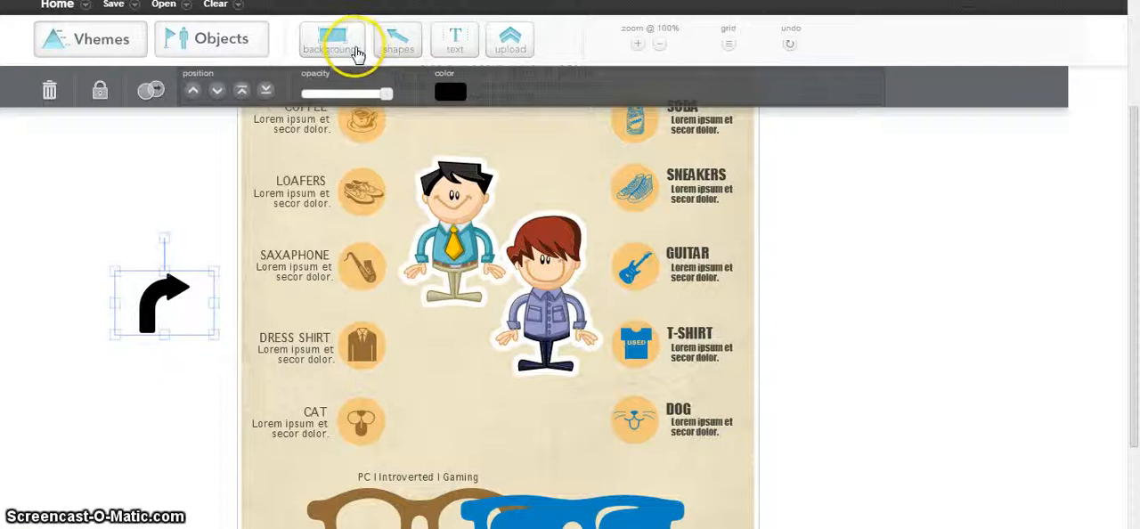
{"action": "left_click", "coordinate": [451, 92]}
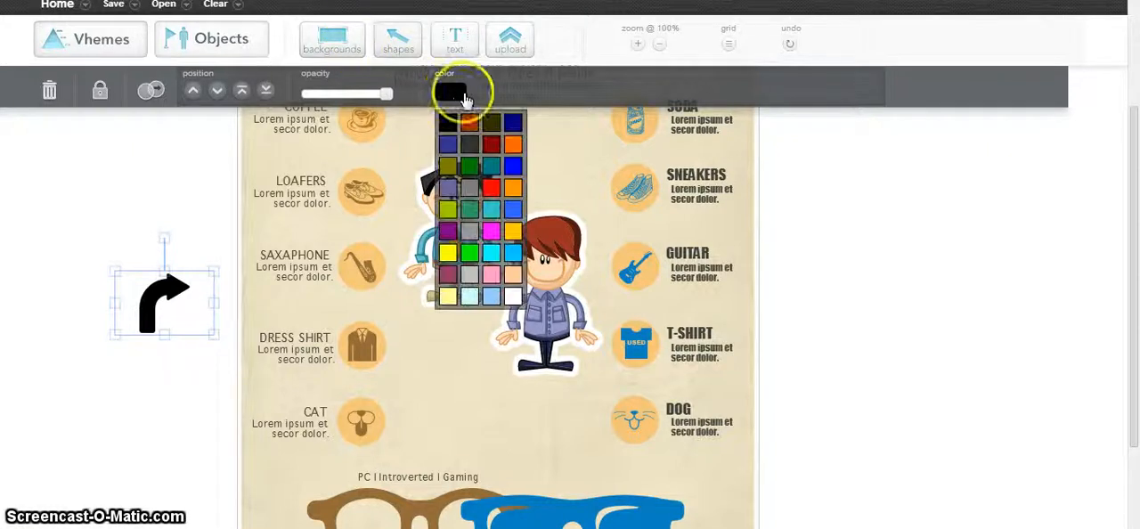
{"action": "left_click", "coordinate": [515, 142]}
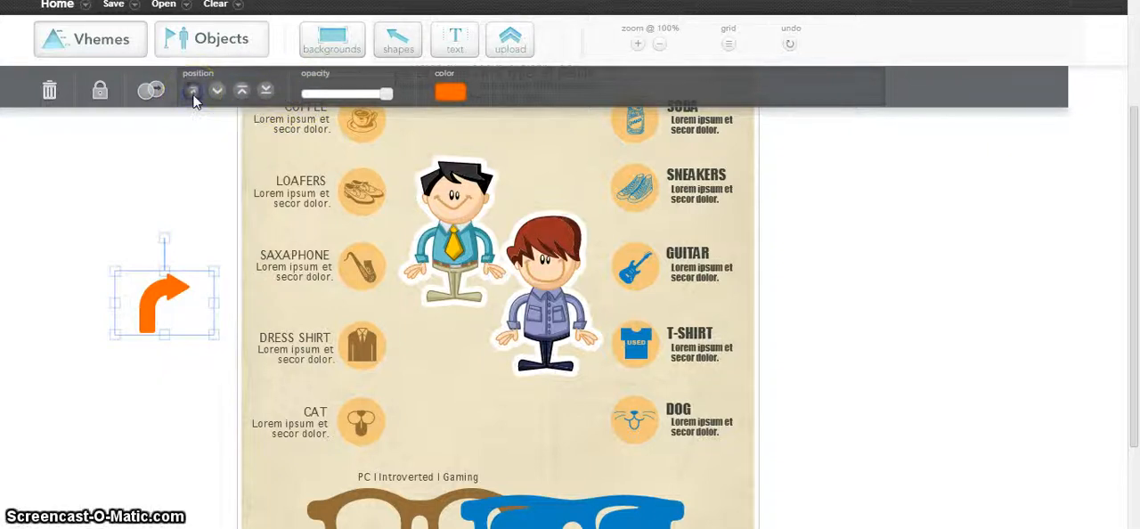
Nudge the orange arrow up and slightly back down, and deselect it.
{"action": "key", "text": "Up"}
{"action": "key", "text": "Up"}
{"action": "key", "text": "Up"}
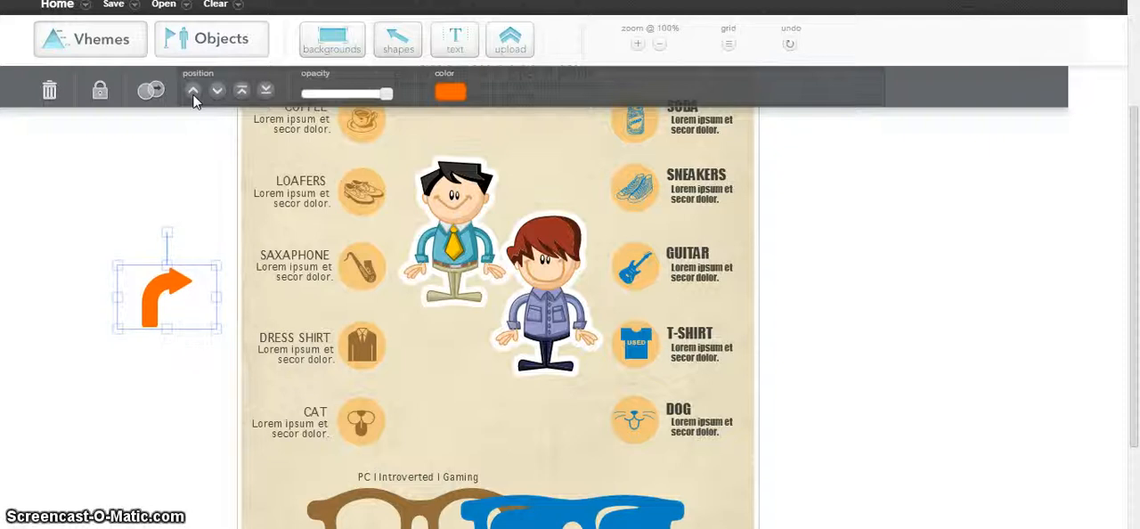
{"action": "key", "text": "Down"}
{"action": "key", "text": "Down"}
{"action": "left_click", "coordinate": [186, 205]}
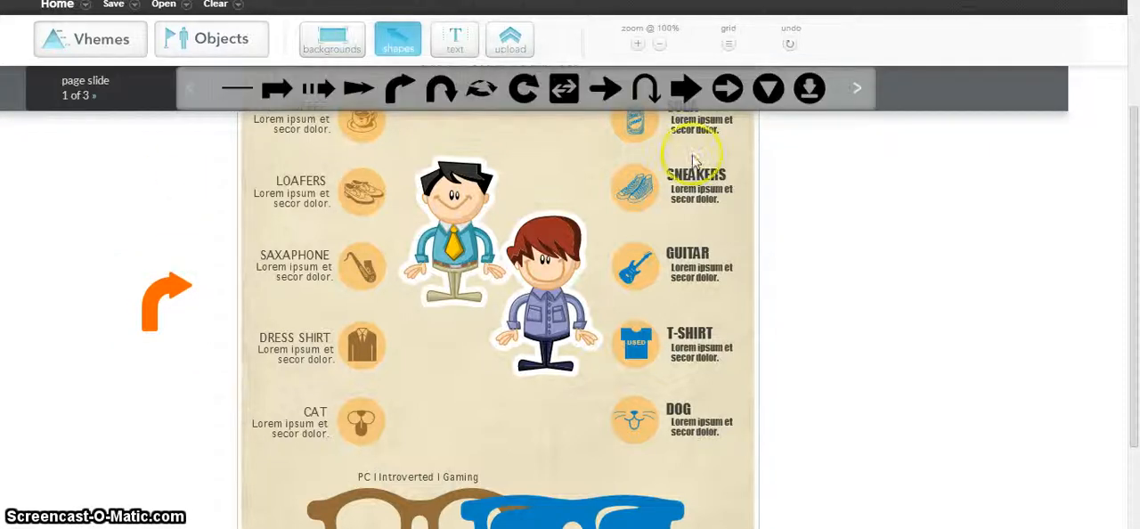
Browse all pages of the shapes library and of the people category in the objects library.
{"action": "left_click", "coordinate": [883, 165]}
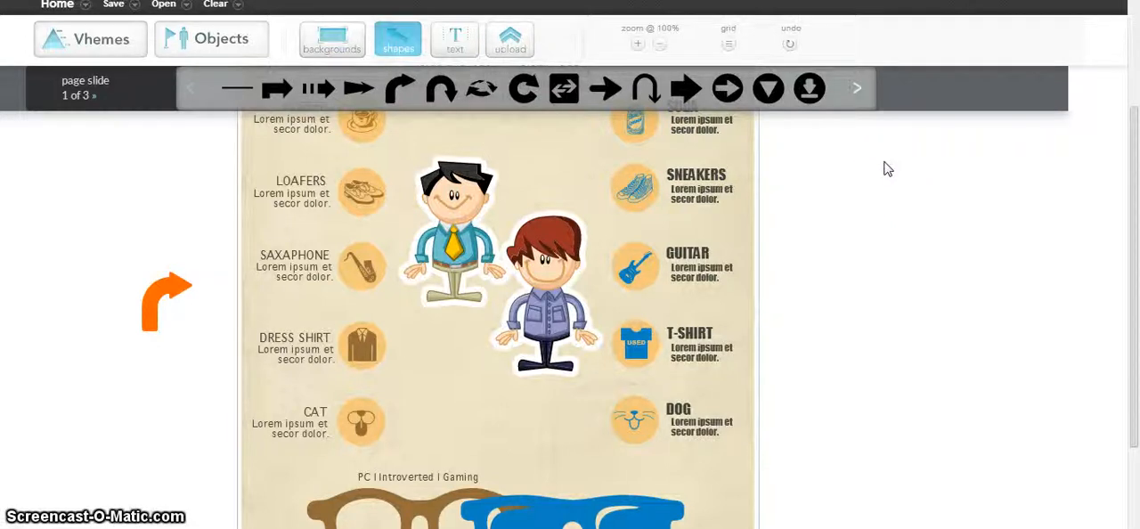
{"action": "left_click", "coordinate": [856, 91]}
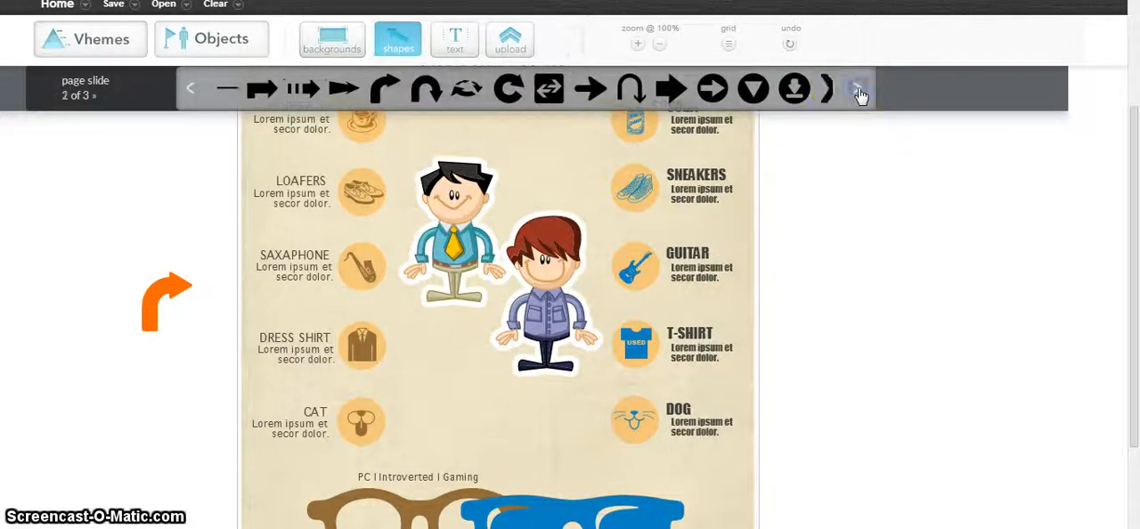
{"action": "left_click", "coordinate": [858, 92]}
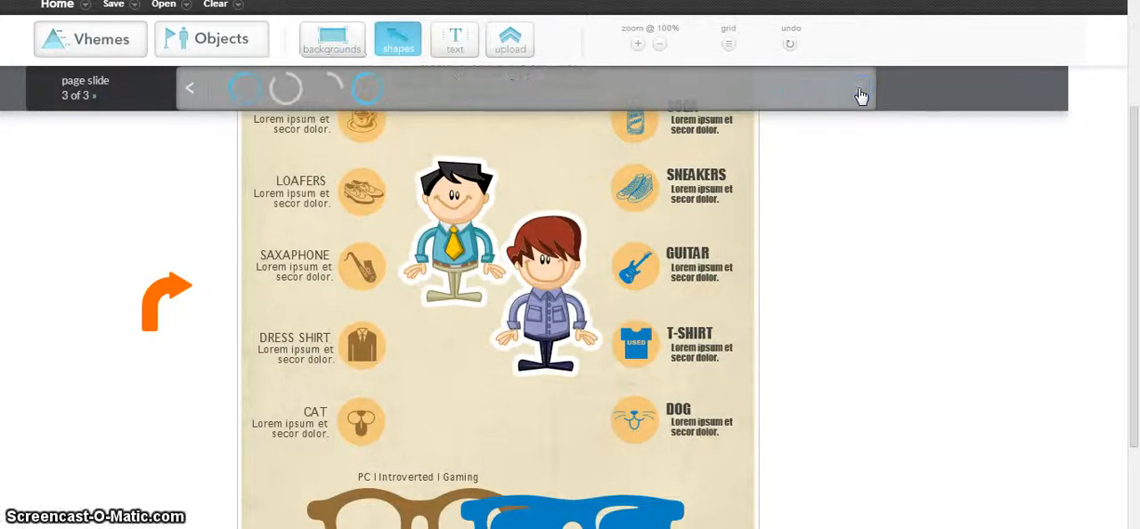
{"action": "left_click", "coordinate": [813, 105]}
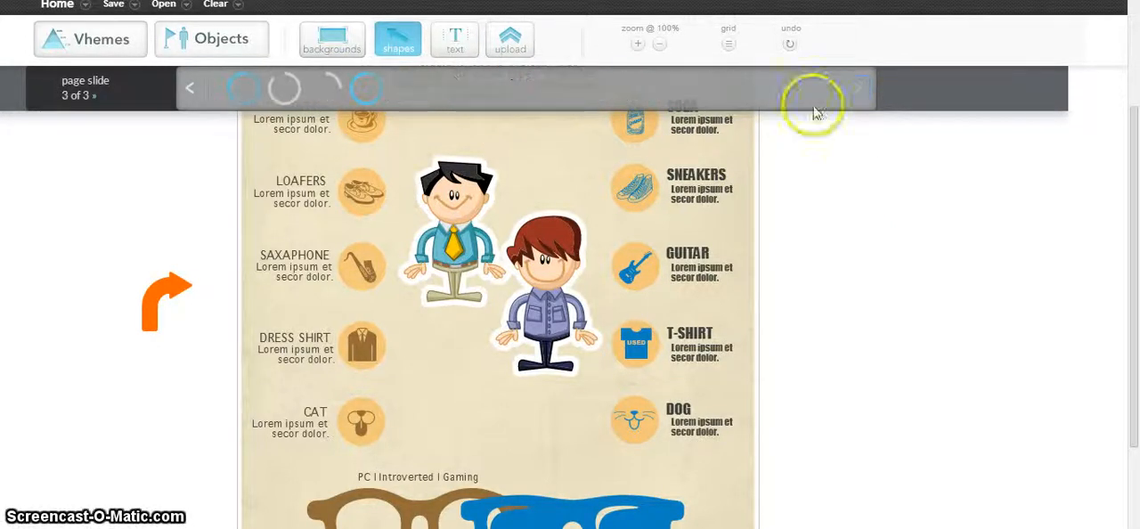
{"action": "left_click", "coordinate": [330, 46]}
{"action": "left_click", "coordinate": [255, 49]}
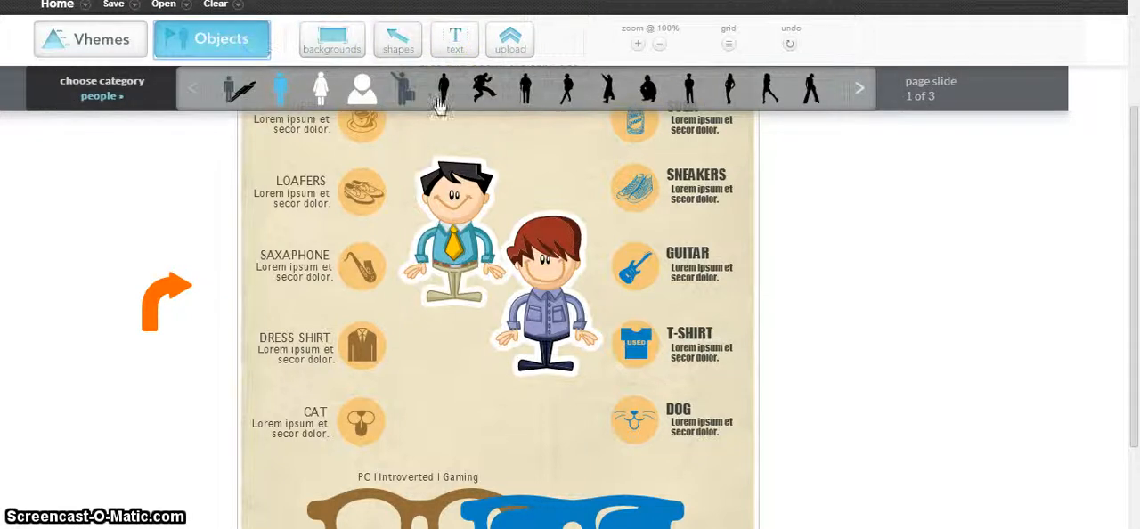
{"action": "left_click", "coordinate": [863, 87]}
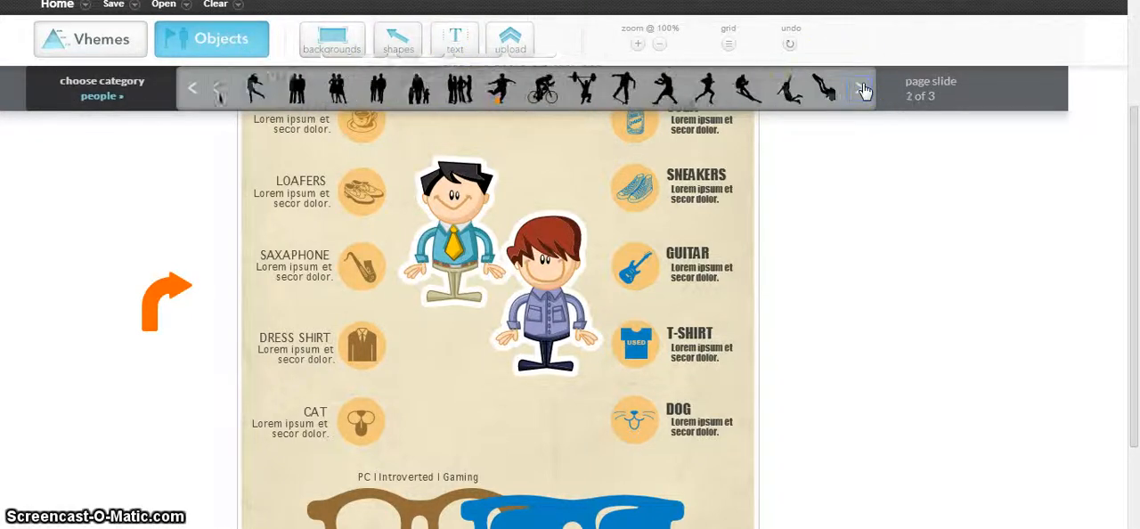
{"action": "left_click", "coordinate": [863, 88]}
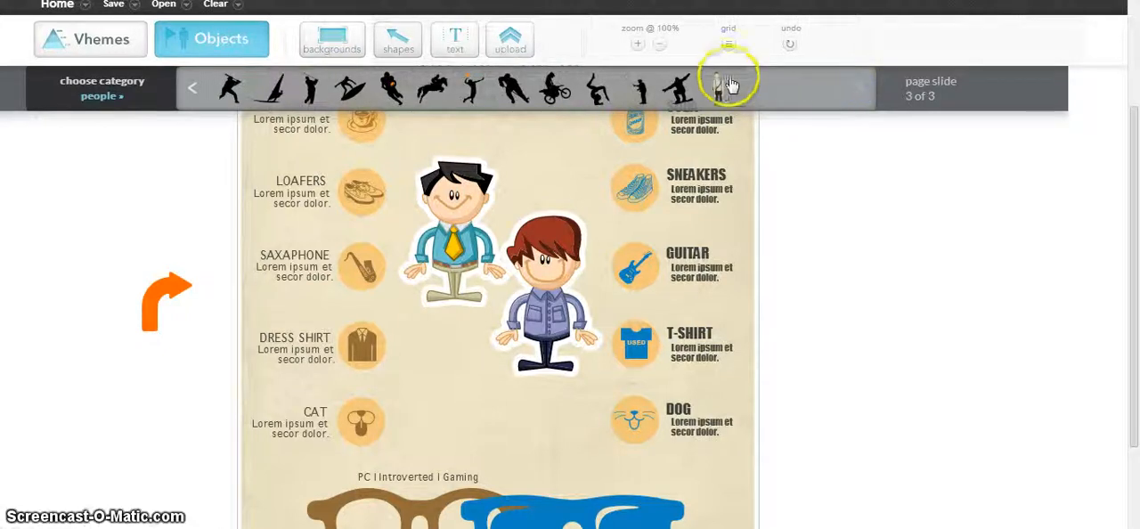
Return to the first page of the people objects, and briefly select and deselect the red-haired character in the infographic.
{"action": "left_click", "coordinate": [195, 91]}
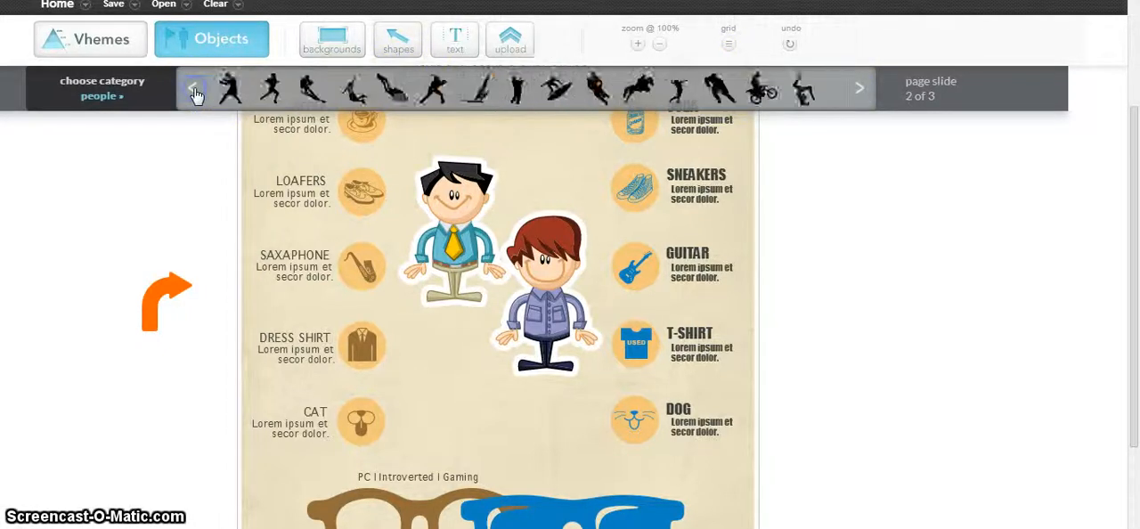
{"action": "left_click", "coordinate": [194, 91]}
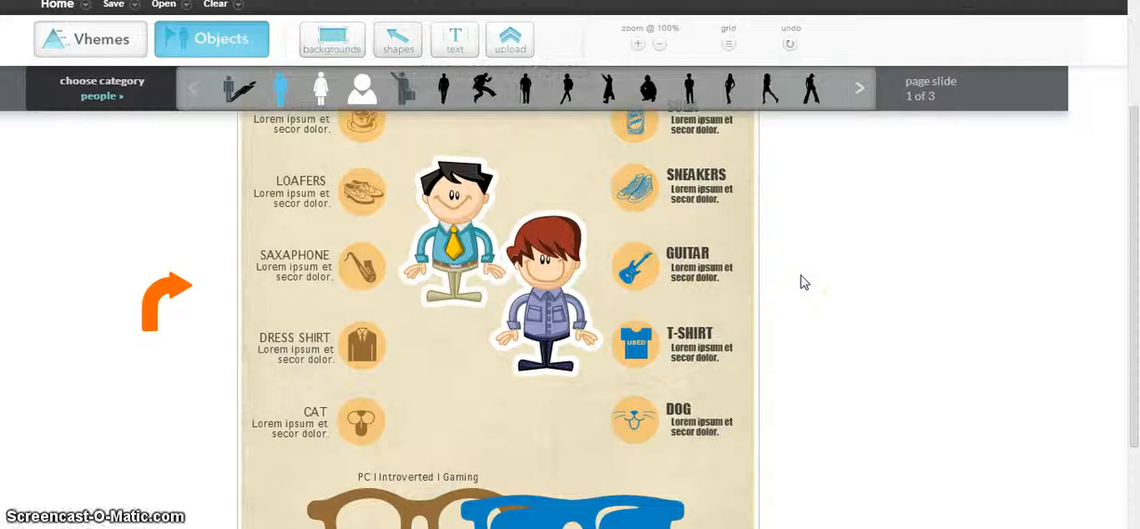
{"action": "left_click", "coordinate": [546, 333]}
{"action": "left_click", "coordinate": [852, 318]}
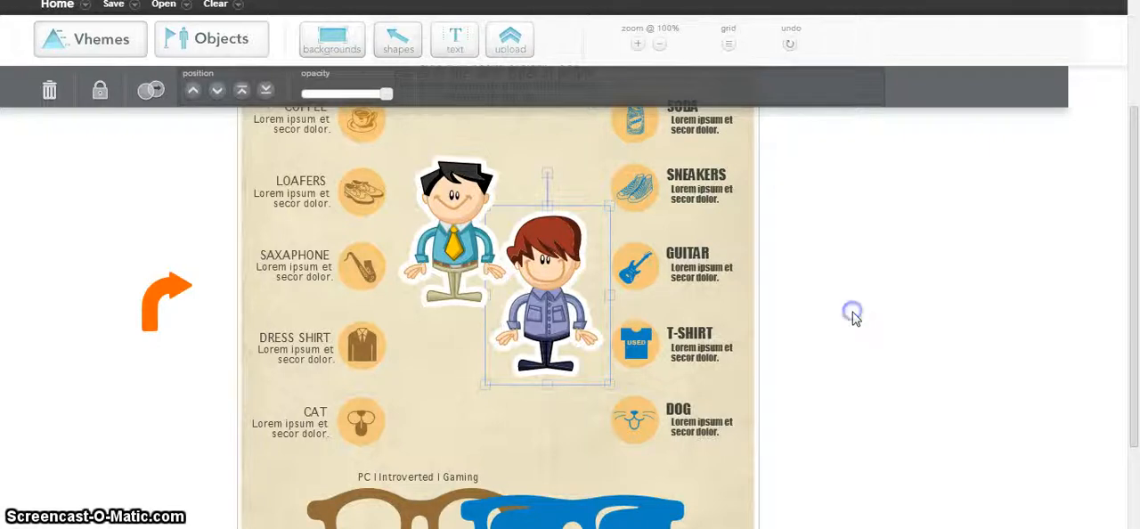
{"action": "left_click", "coordinate": [852, 318]}
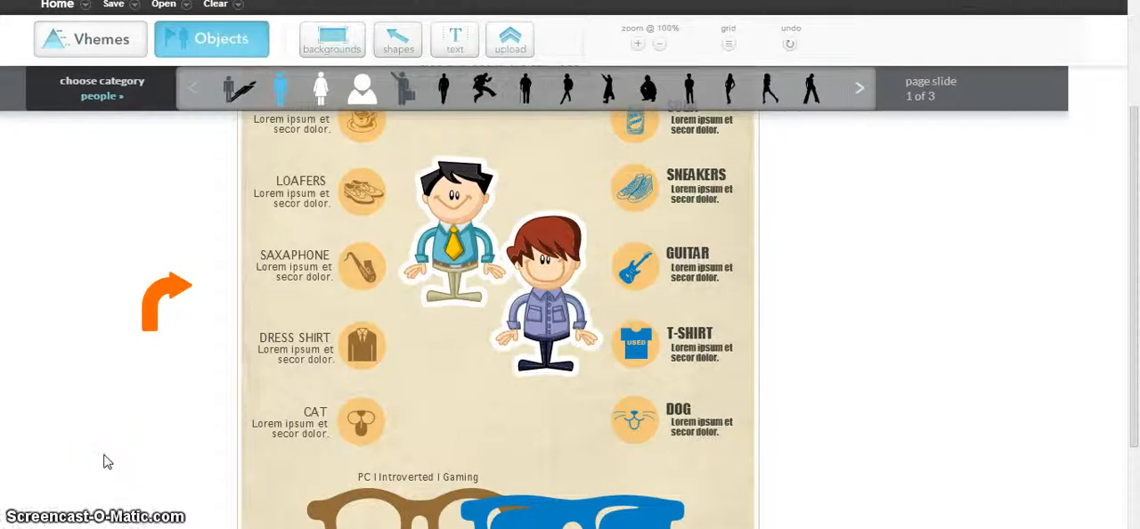
Open the Dress Shirt heading for text editing, and leave it by selecting the description below it.
{"action": "left_click", "coordinate": [312, 338]}
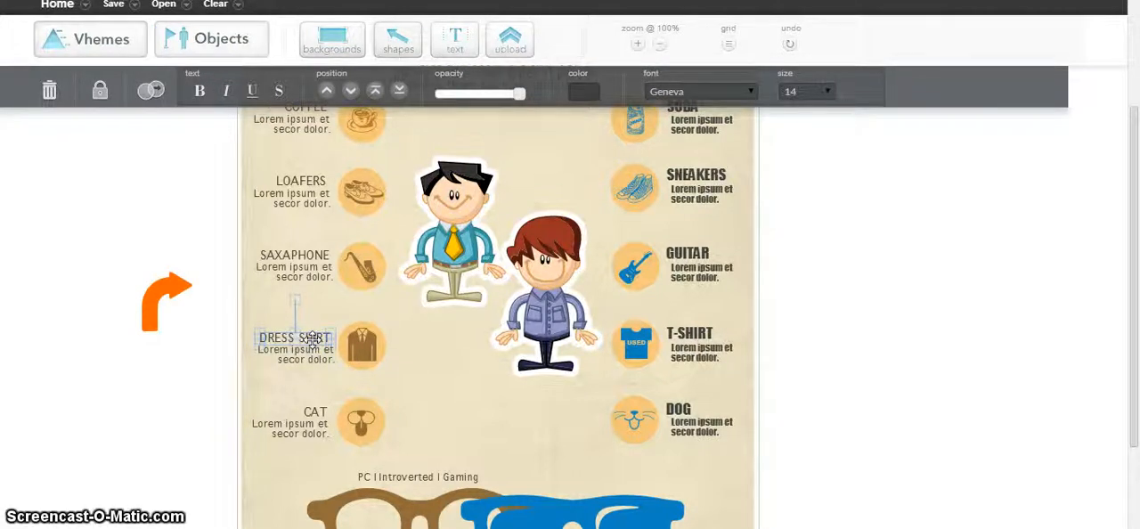
{"action": "double_click", "coordinate": [311, 339]}
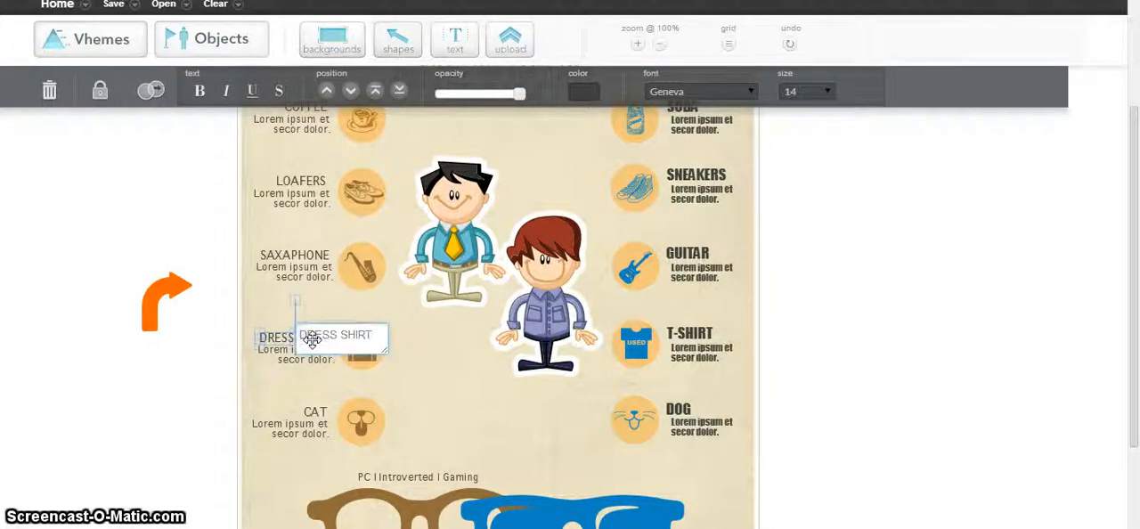
{"action": "left_click", "coordinate": [283, 360]}
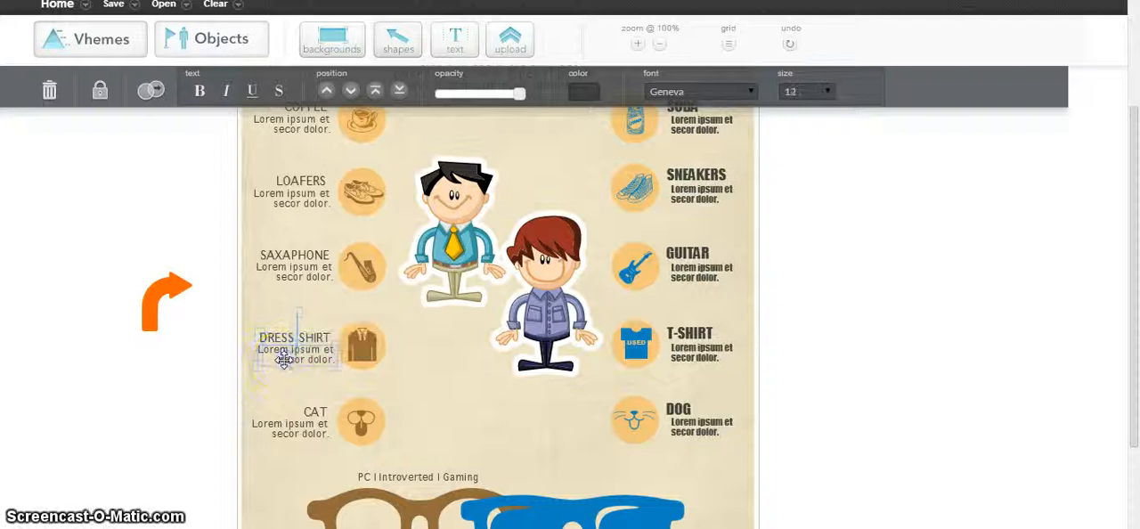
Open the description under Dress Shirt for editing, select all its placeholder text, and leave the text box.
{"action": "left_click", "coordinate": [290, 352]}
{"action": "double_click", "coordinate": [290, 353]}
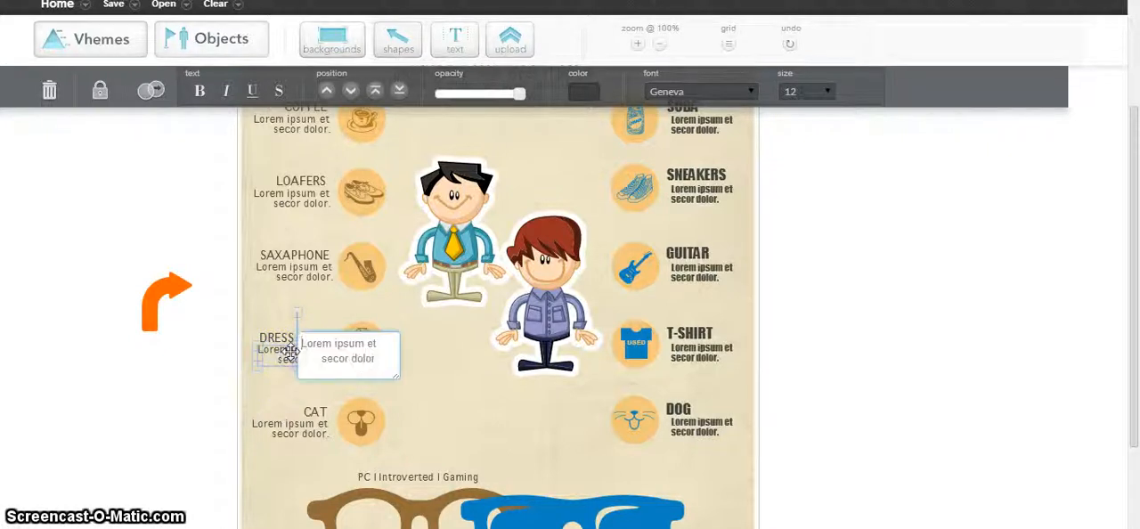
{"action": "left_click_drag", "start_coordinate": [387, 358], "coordinate": [290, 336]}
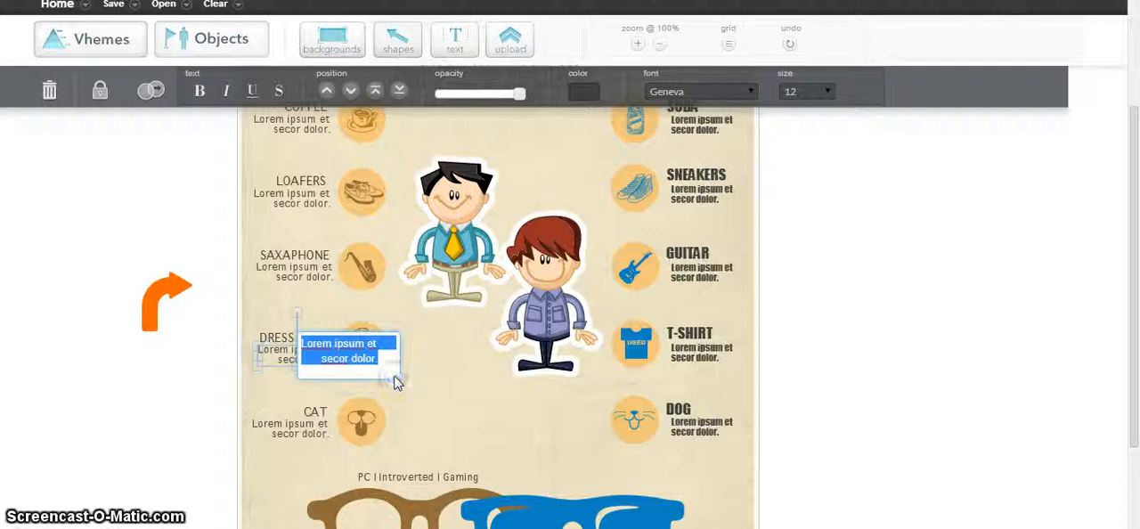
{"action": "mouse_move", "coordinate": [398, 381]}
{"action": "left_mouse_down"}
{"action": "mouse_move", "coordinate": [473, 433]}
{"action": "mouse_move", "coordinate": [376, 381]}
{"action": "left_mouse_up"}
{"action": "left_click", "coordinate": [137, 389]}
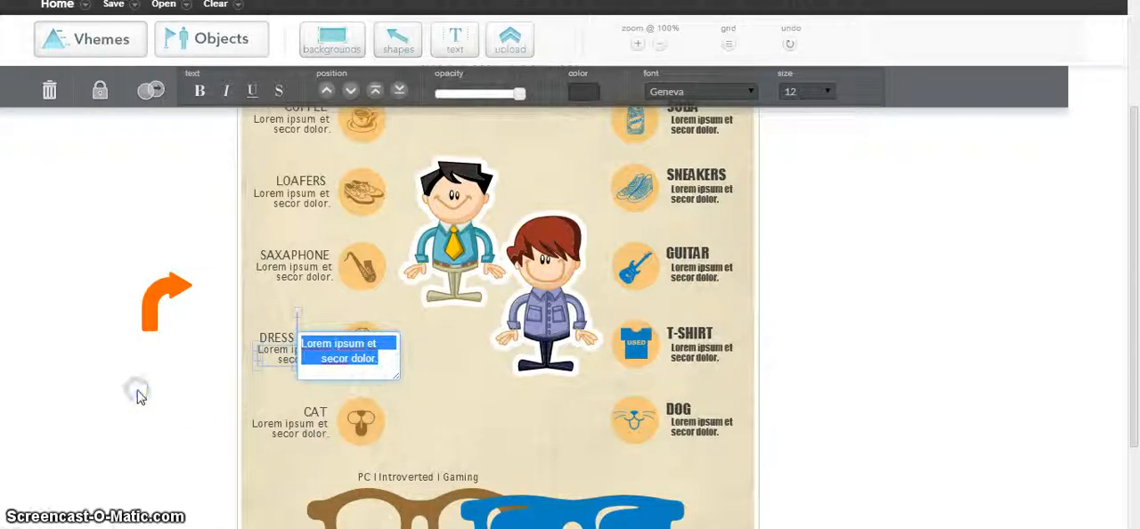